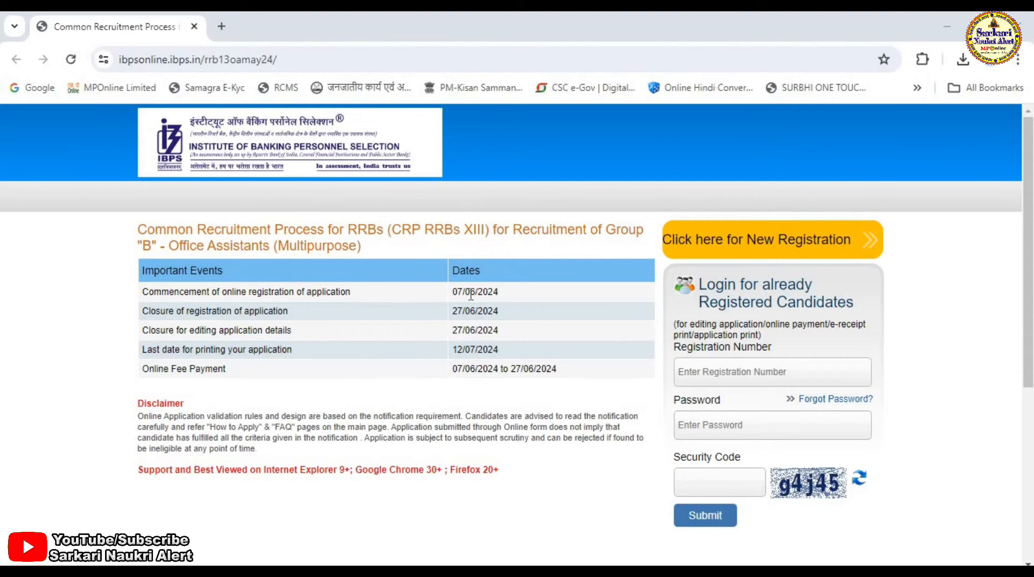
- Review the important dates for the RRB Office Assistant recruitment and open the new registration form
left_click_drag(454, 294, 511, 295)
left_click_drag(451, 312, 517, 320)
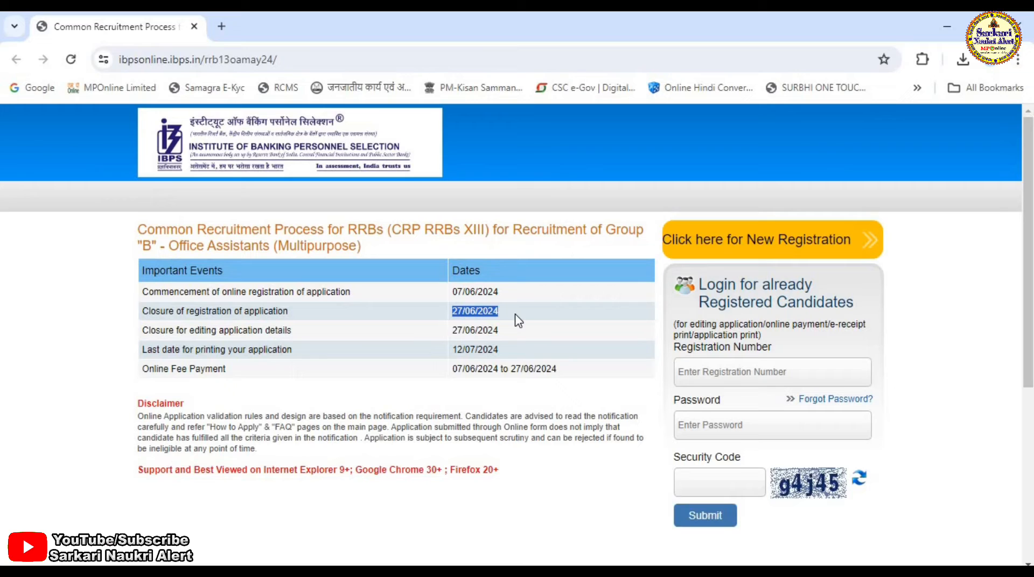
left_click(768, 246)
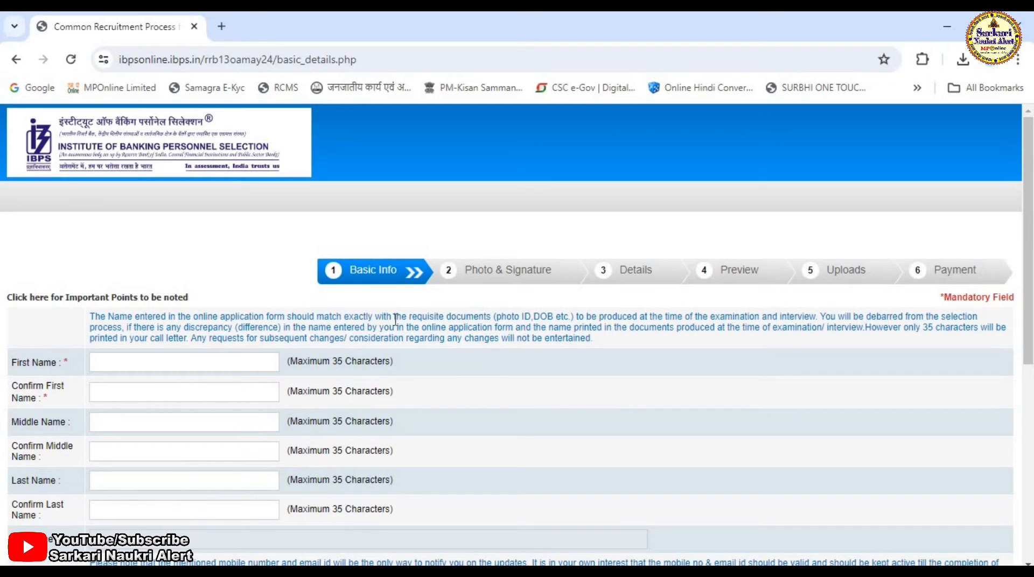
- Look over the basic info fields and choose gmail.com as the e-mail domain
left_click(165, 368)
scroll(619, 420, "down", 7)
scroll(602, 421, "up", 5)
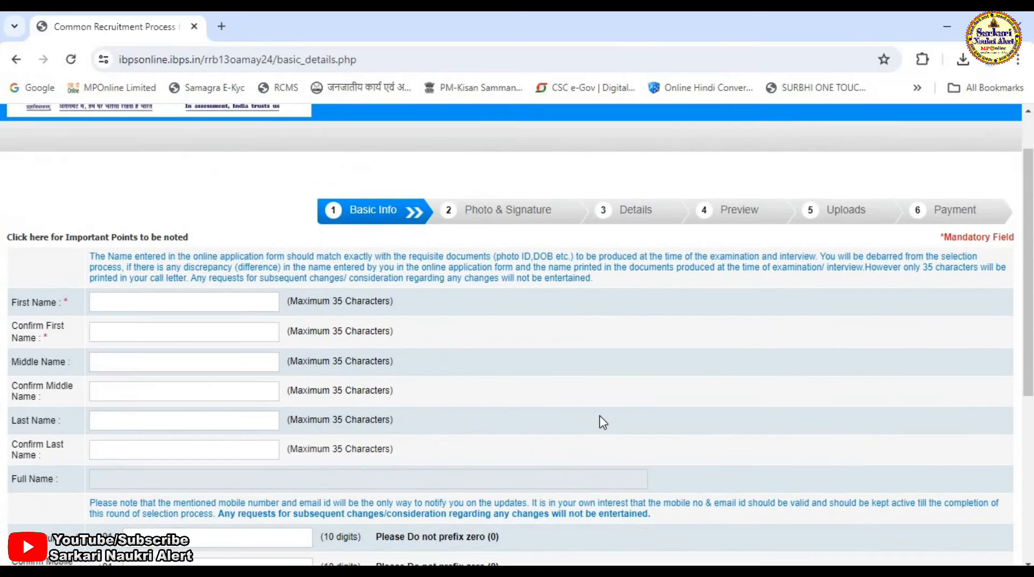
scroll(600, 420, "down", 3)
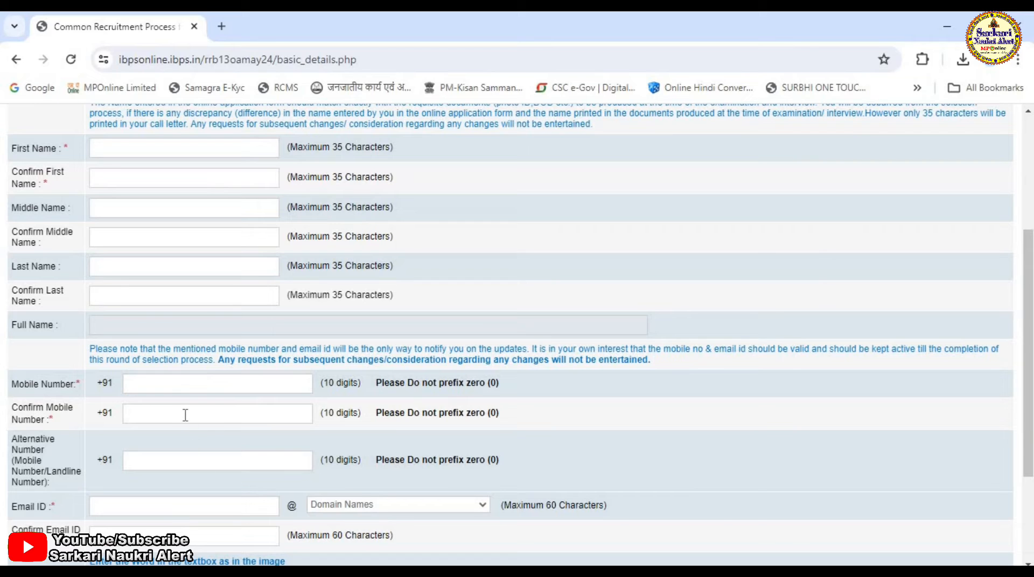
scroll(287, 444, "down", 2)
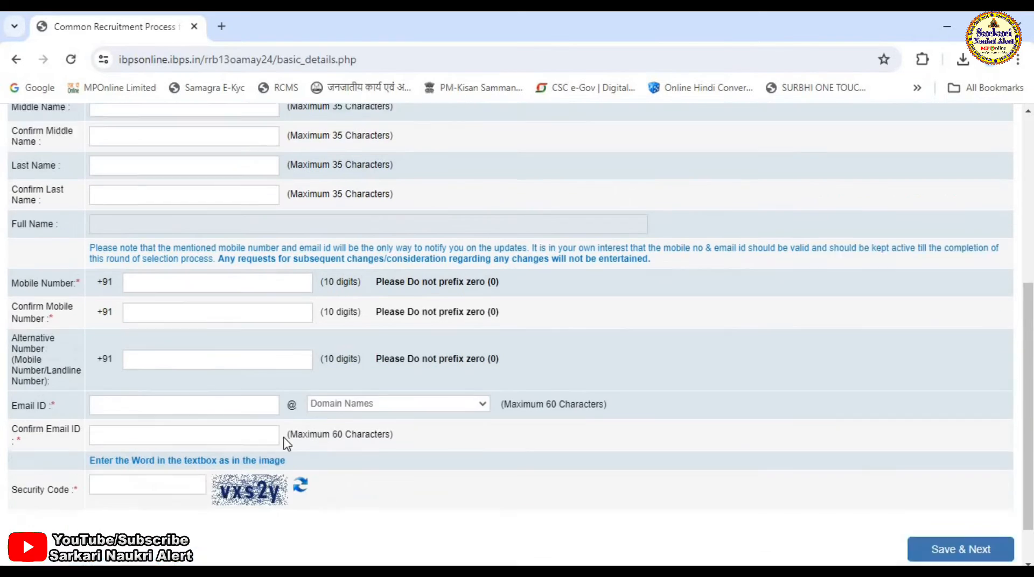
scroll(287, 444, "down", 1)
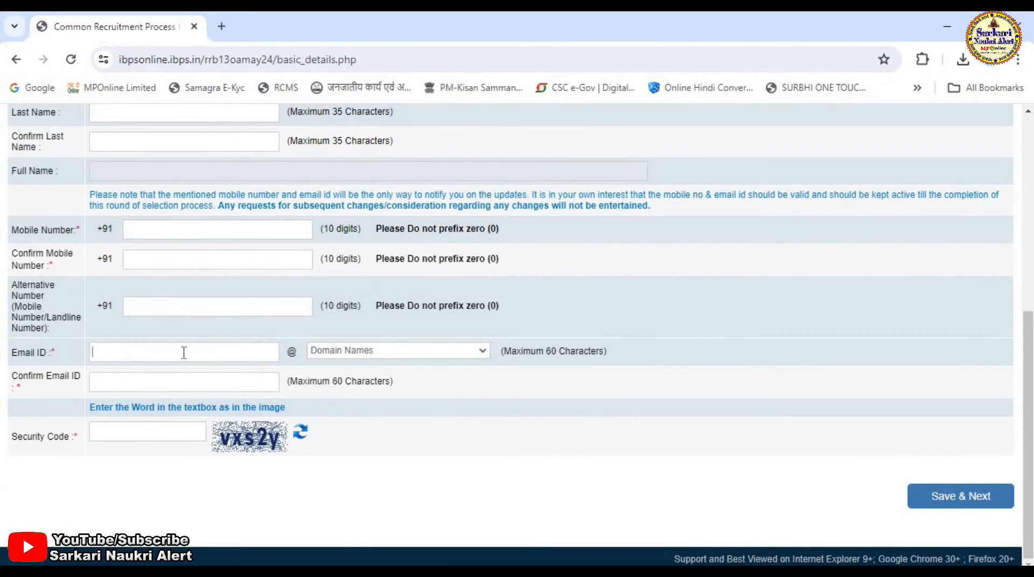
left_click(394, 353)
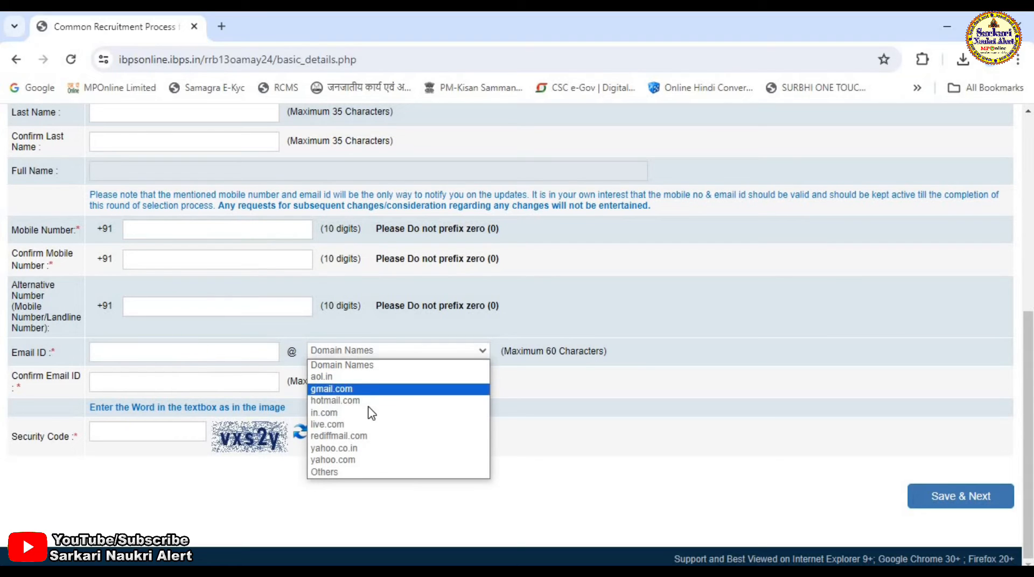
left_click(340, 391)
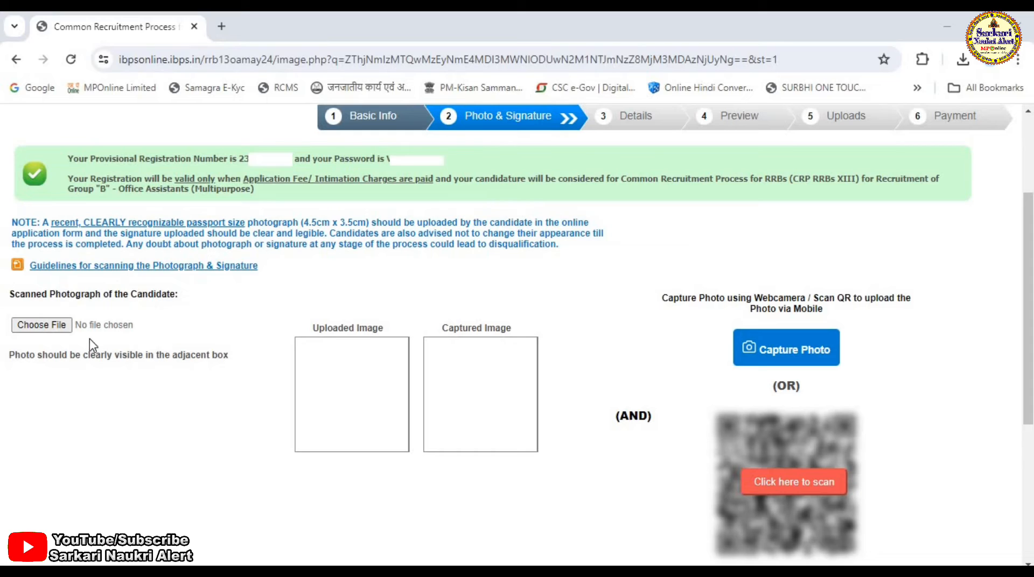
- Reveal the QR code for uploading the photo via mobile and try to continue to the next page
scroll(431, 370, "down", 3)
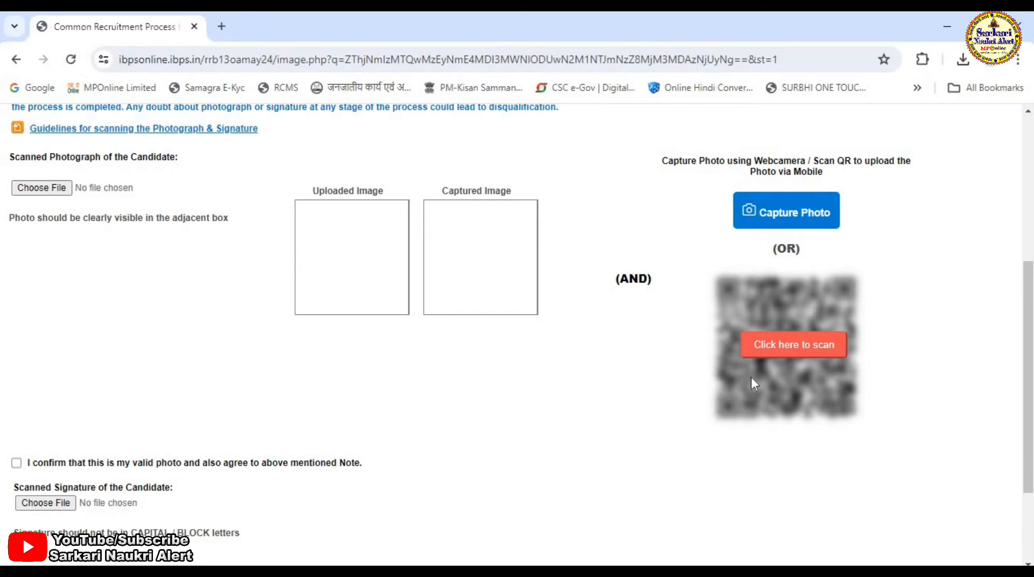
left_click(773, 347)
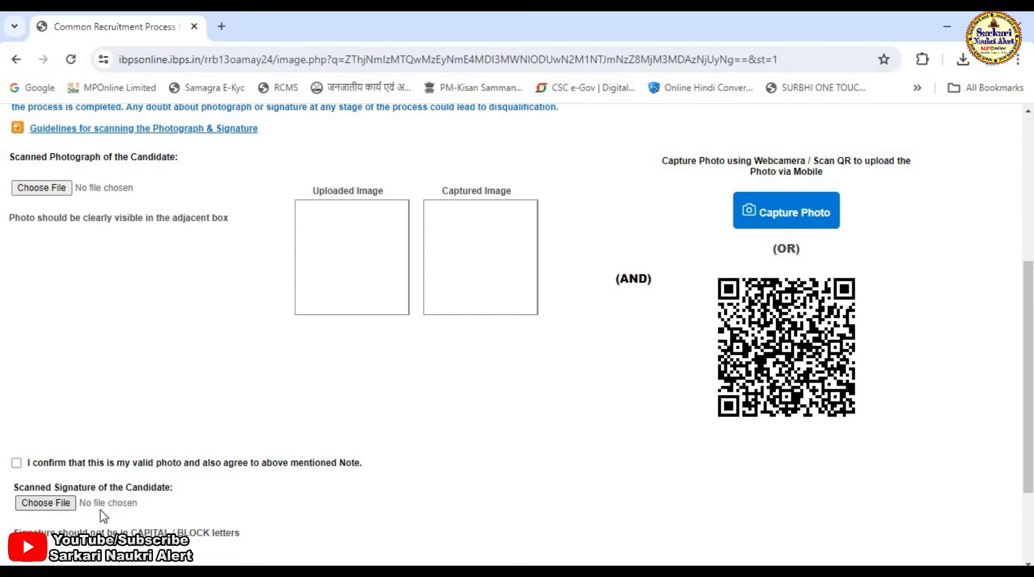
scroll(221, 499, "down", 1)
scroll(162, 463, "down", 3)
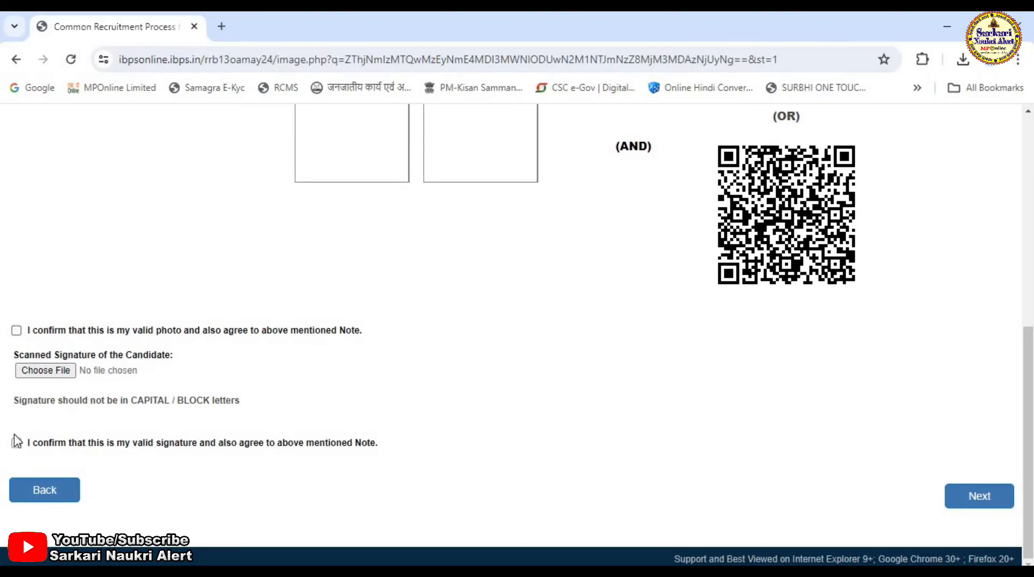
left_click(994, 504)
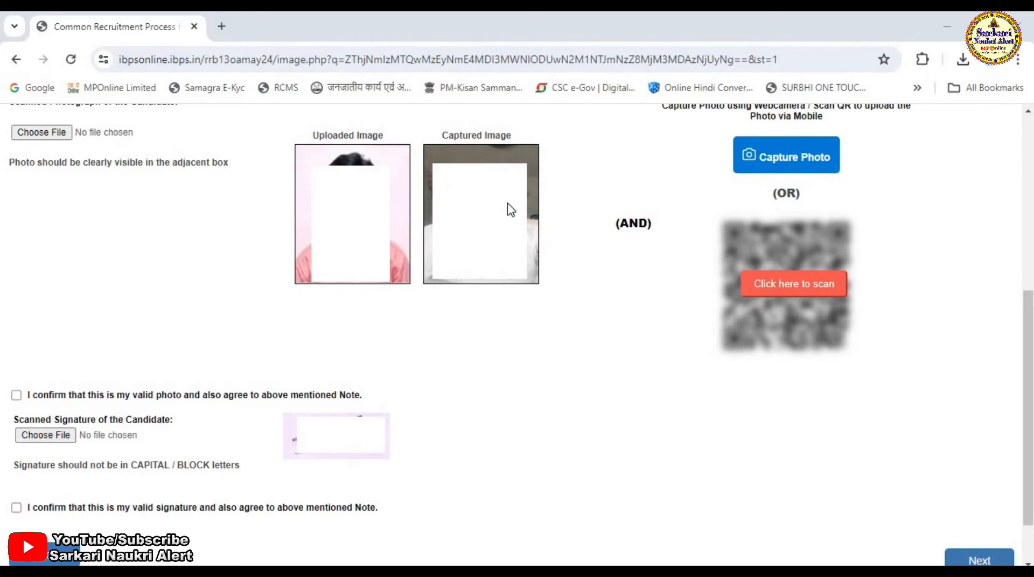
- Confirm both the photo and signature declarations and proceed to the details section
left_click(16, 395)
left_click(17, 507)
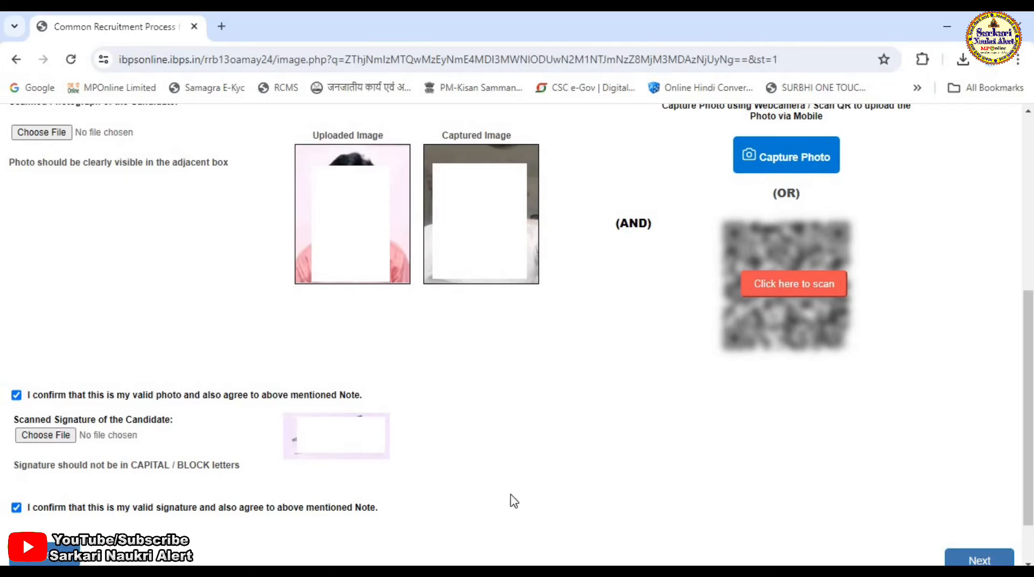
left_click(962, 563)
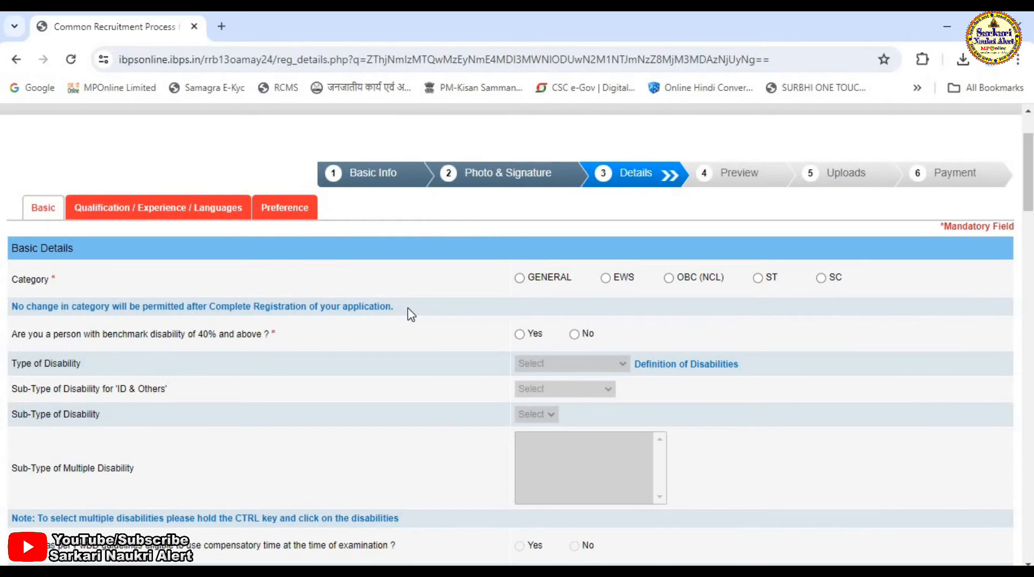
- Select OBC (NCL) as the category and browse through the details form
left_click(668, 278)
left_click(650, 286)
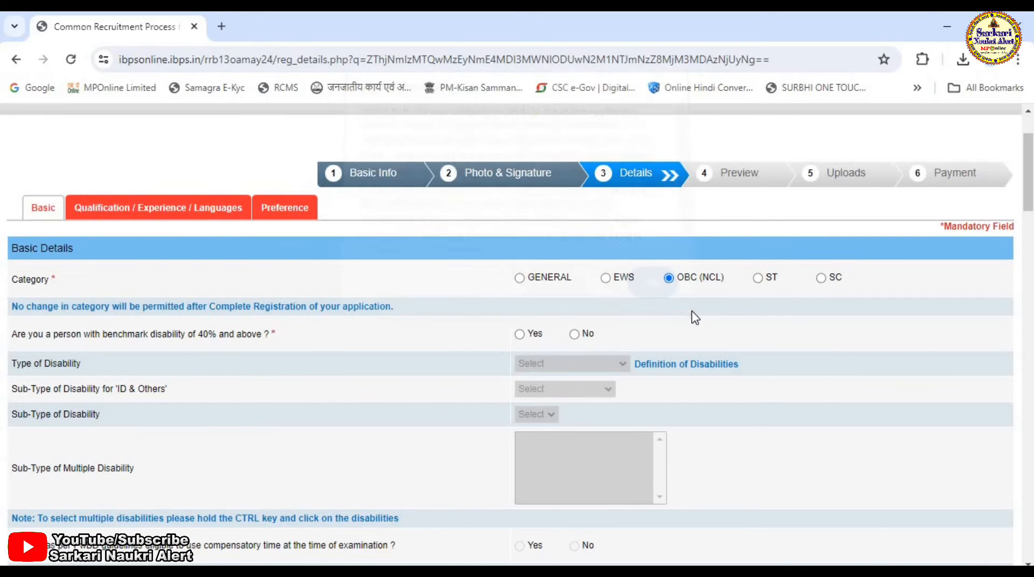
scroll(883, 392, "down", 20)
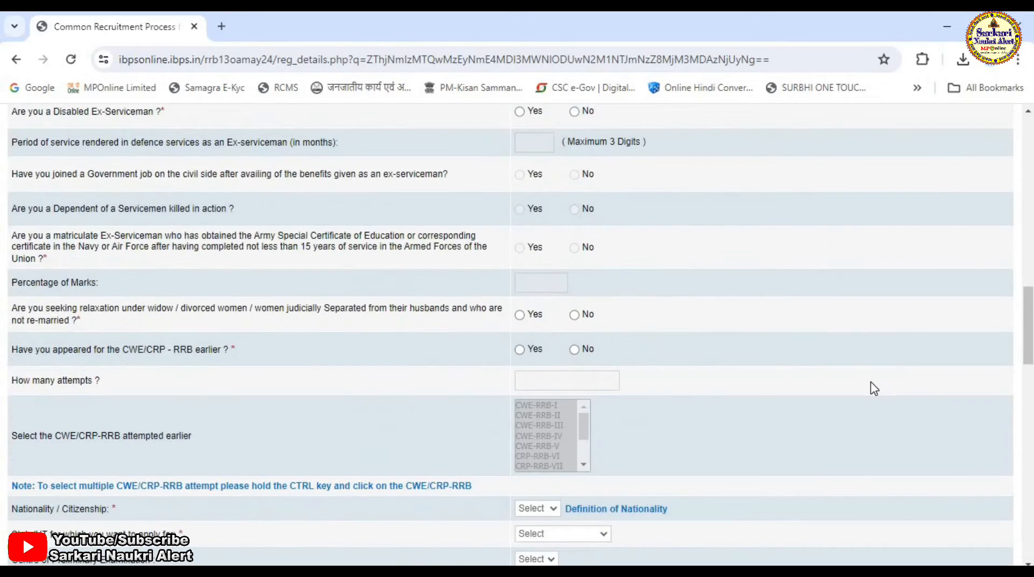
scroll(835, 387, "down", 3)
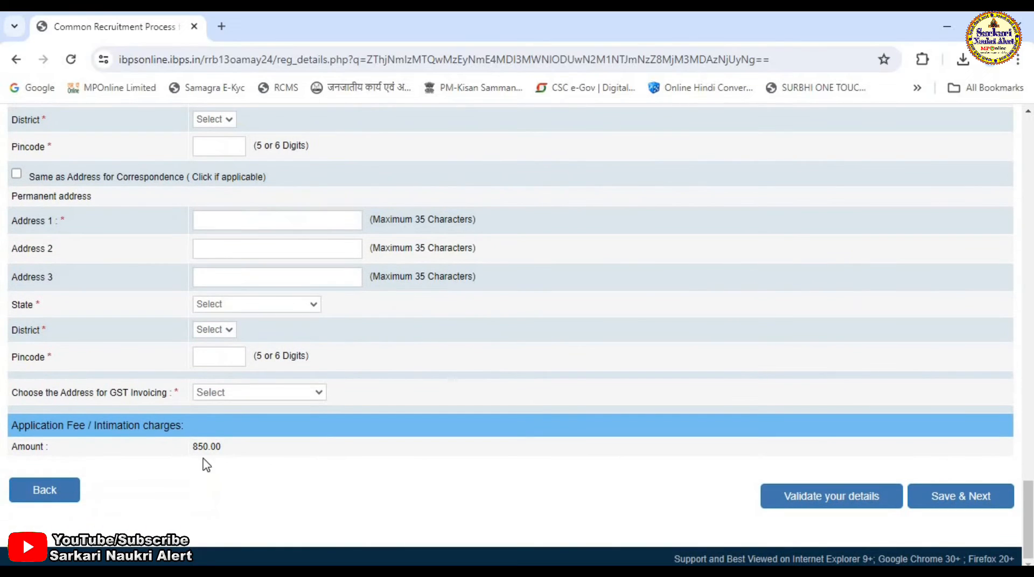
scroll(772, 397, "up", 15)
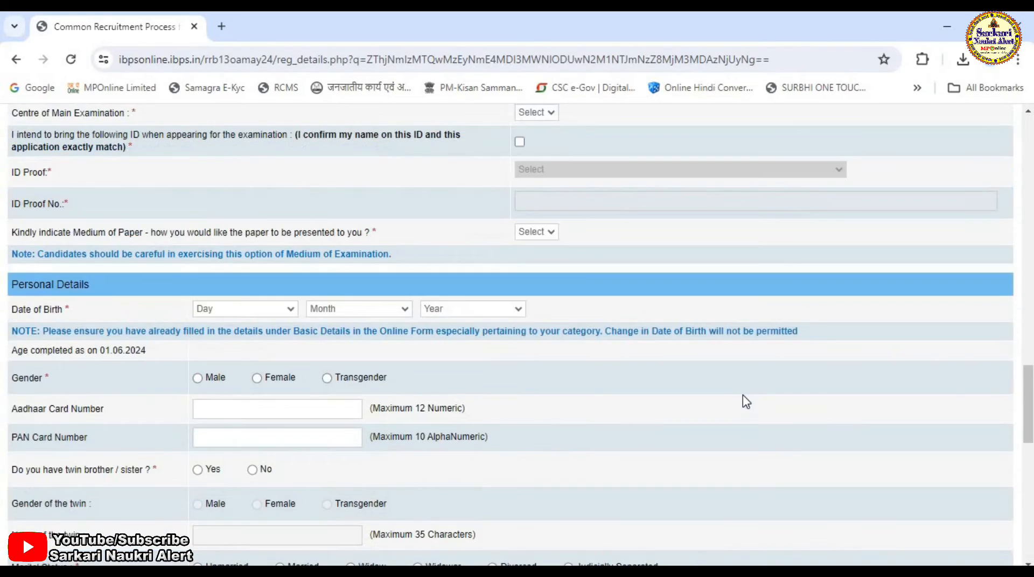
scroll(772, 404, "up", 8)
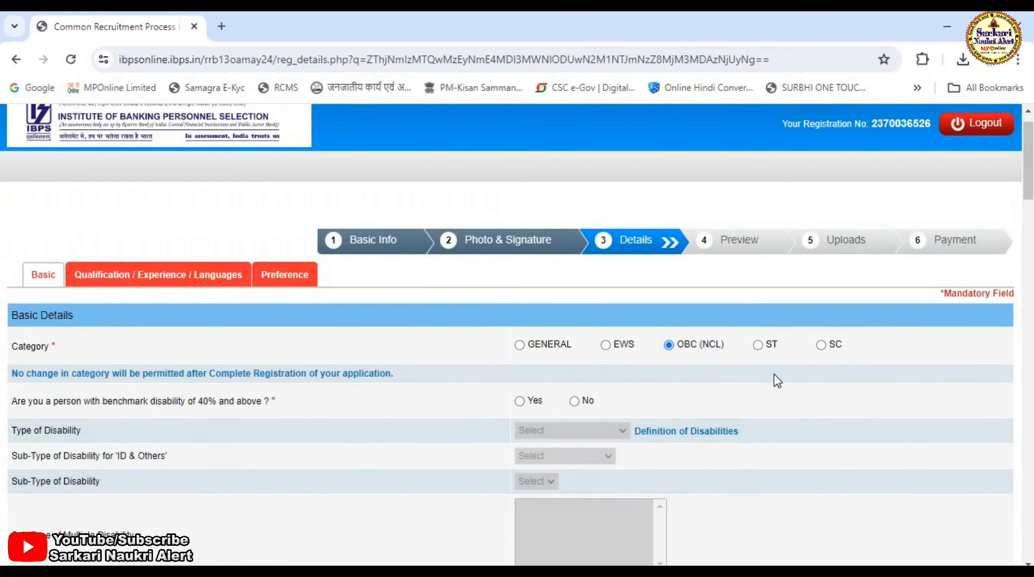
- Change the category to ST, acknowledge the notice, and answer No to benchmark disability of 40%
left_click(761, 347)
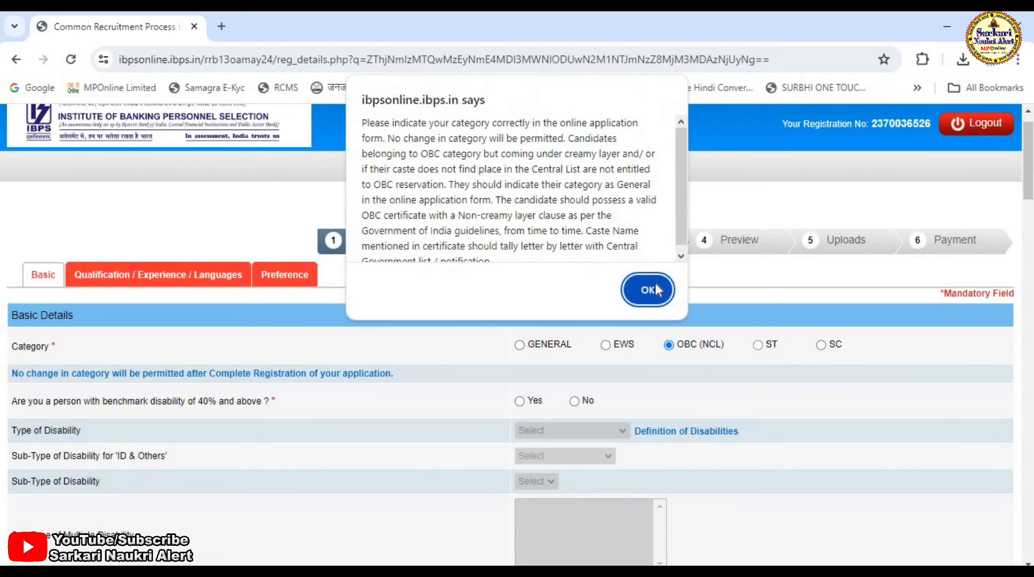
left_click(651, 286)
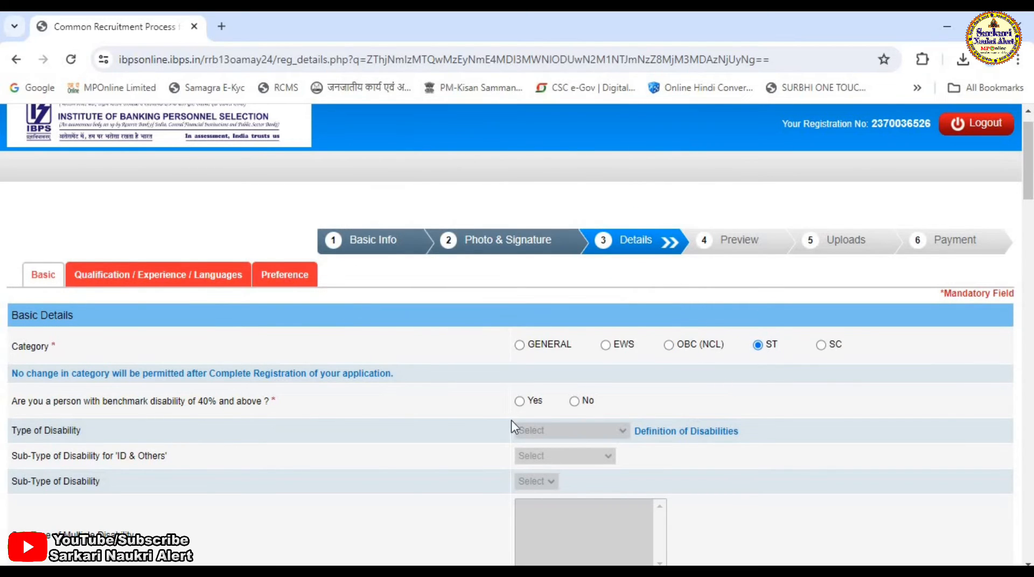
left_click(575, 403)
- Answer No to the specified disability under sec 2(s) question and to the 1984 riots question
scroll(761, 469, "down", 5)
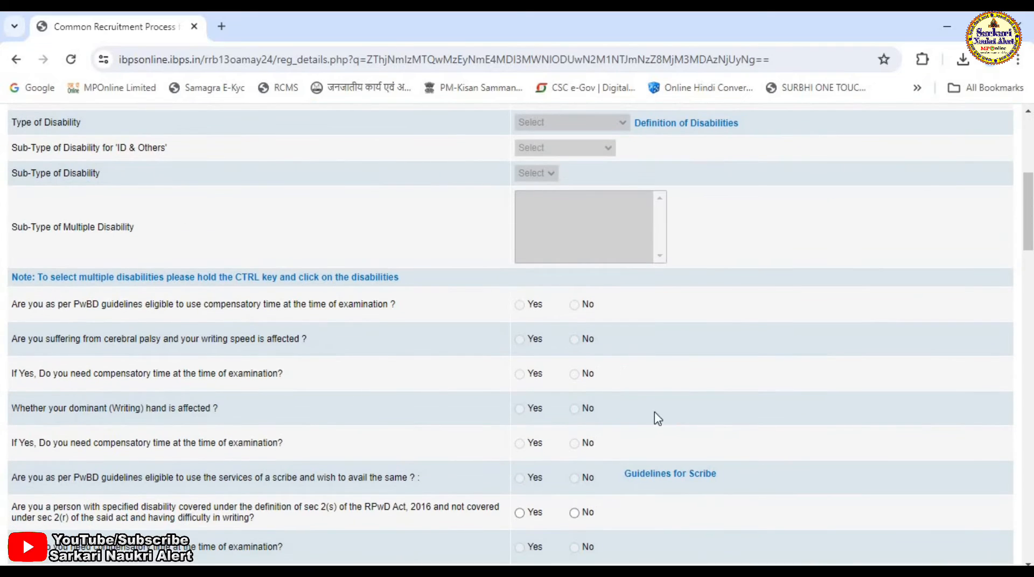
left_click(574, 514)
scroll(637, 481, "down", 3)
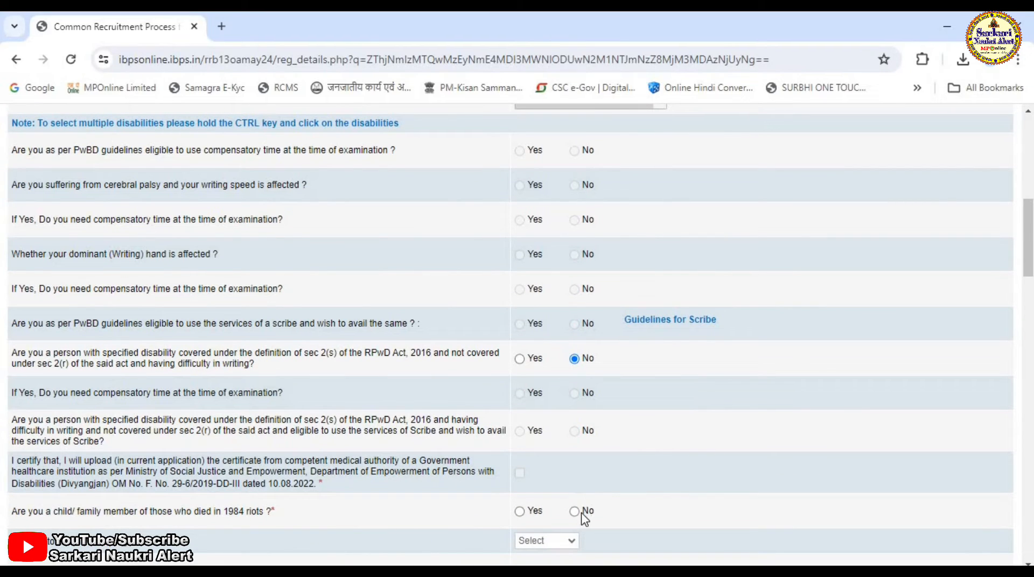
left_click(575, 512)
- Choose a religion and answer No to religious minority, ex-serviceman and disabled ex-serviceman questions
scroll(907, 443, "down", 3)
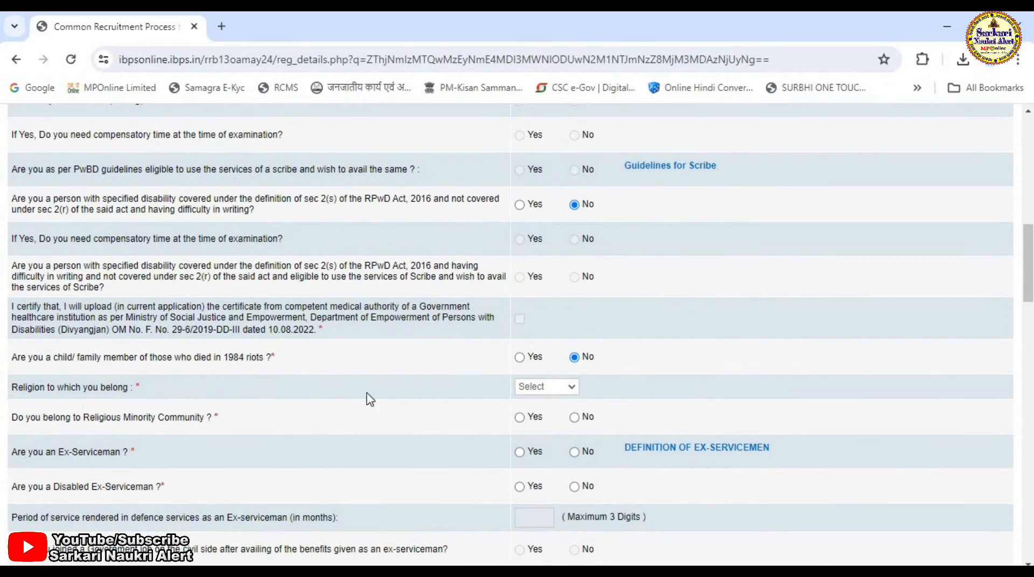
left_click(571, 385)
left_click(544, 445)
left_click(574, 417)
left_click(575, 451)
left_click(574, 486)
- Answer No to servicemen dependent, widow relaxation and previous CWE/CRP-RRB attempt questions
scroll(462, 472, "down", 5)
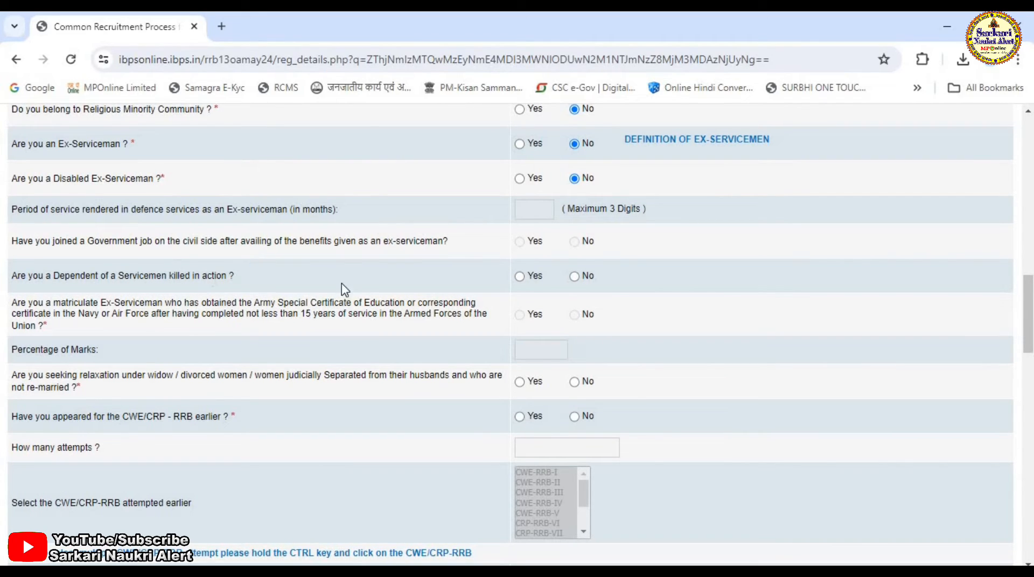
left_click(574, 277)
left_click(574, 382)
left_click(574, 416)
- Set nationality to Indian and the state/UT to apply for to Madhya Pradesh
scroll(536, 323, "down", 3)
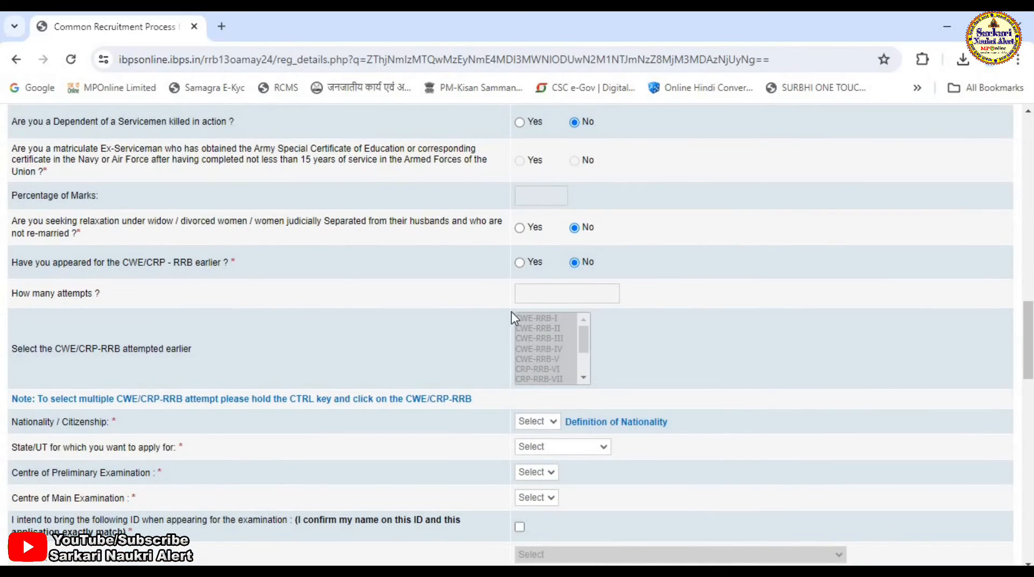
left_click(546, 422)
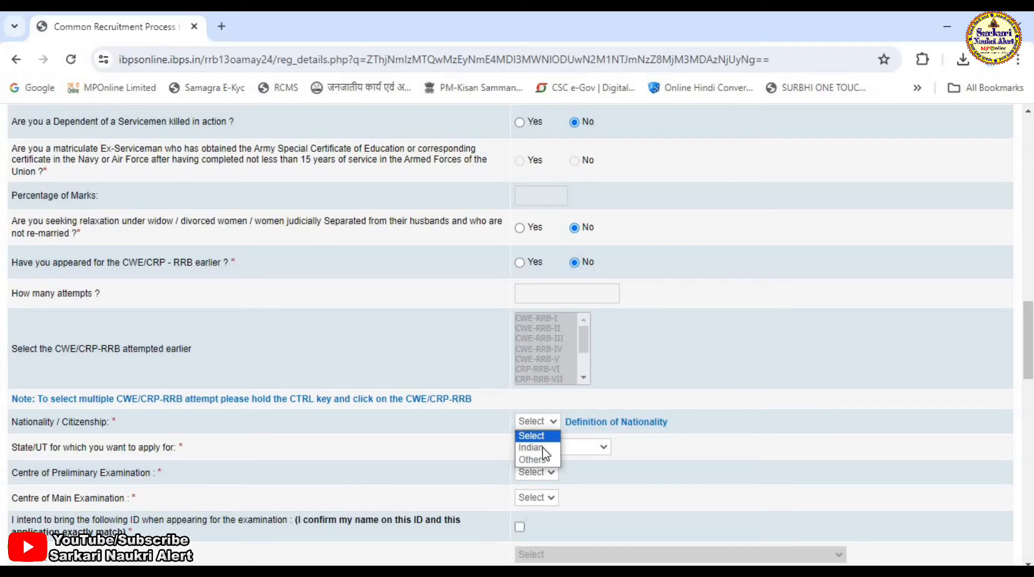
left_click(533, 453)
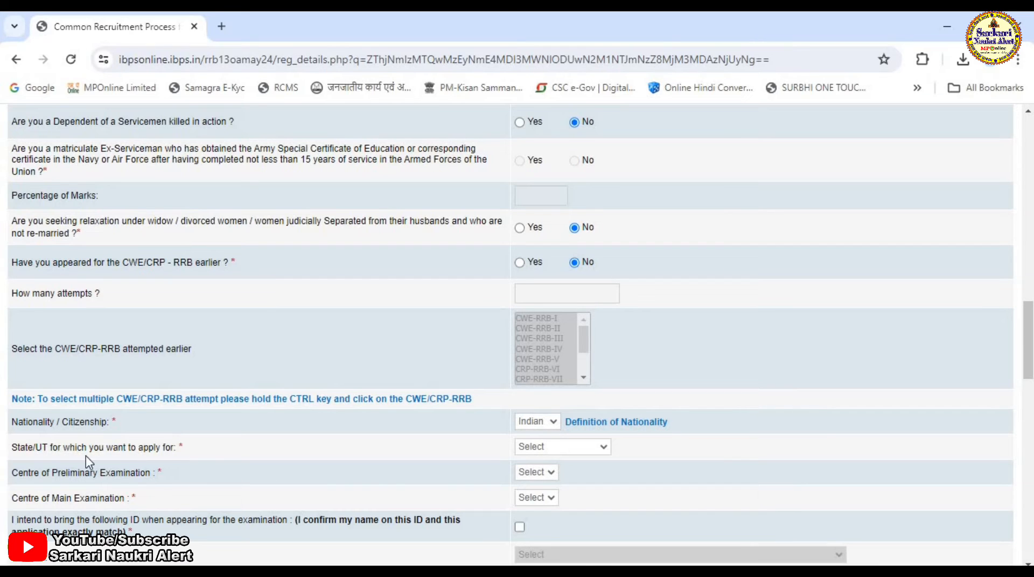
left_click(589, 448)
key("m")
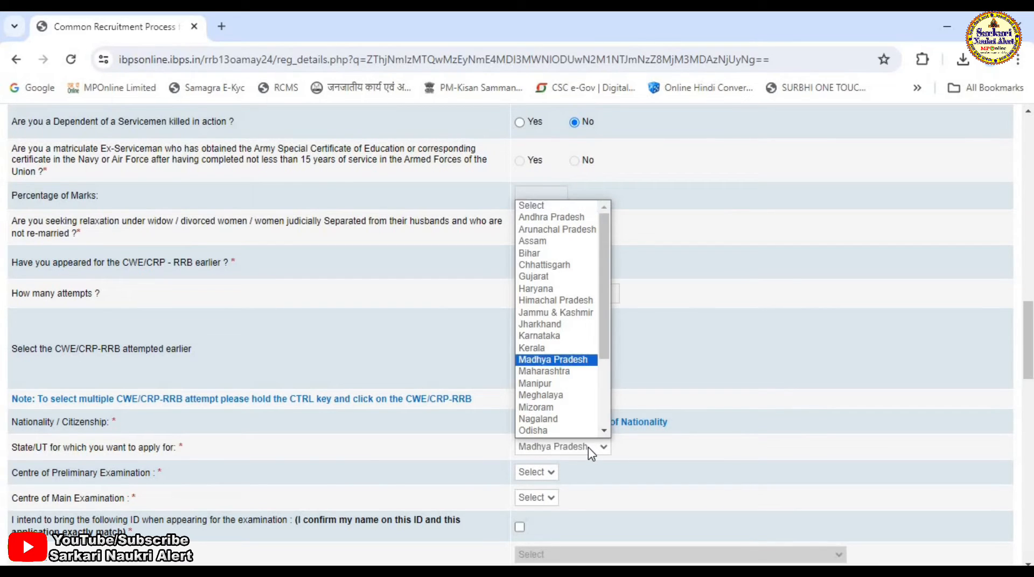
key("Return")
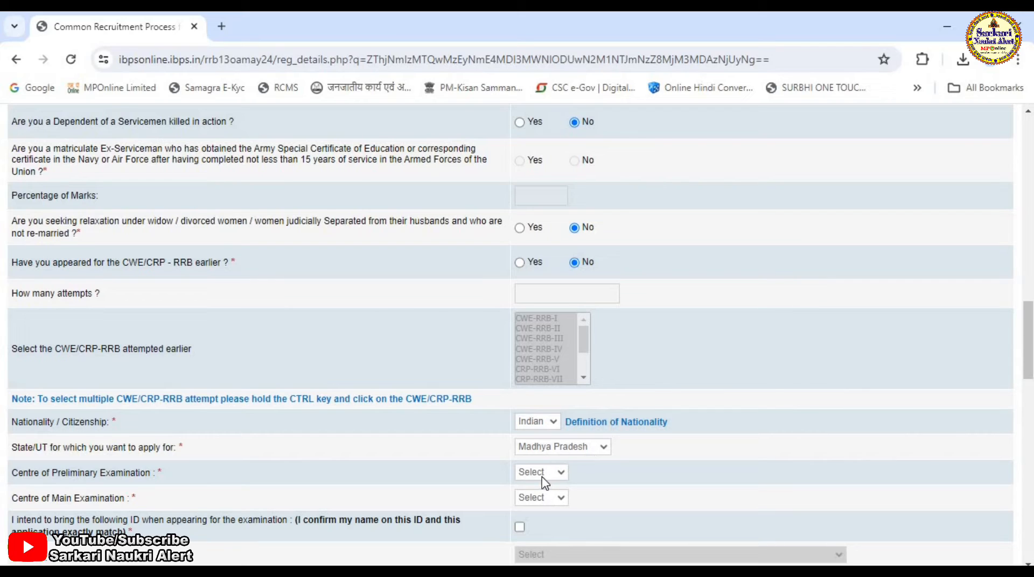
- Choose Indore as both the preliminary and main examination centre
left_click(541, 474)
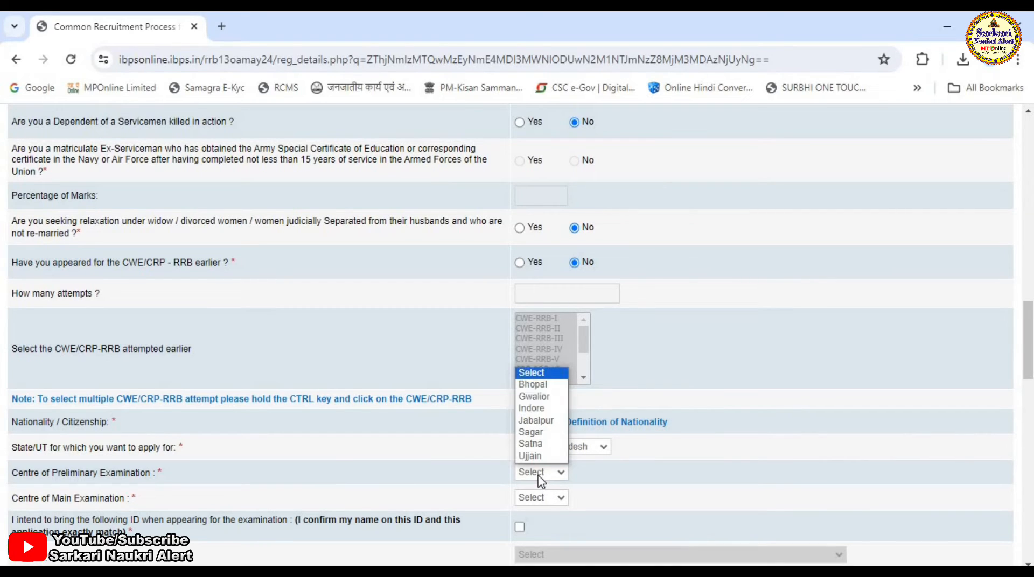
left_click(532, 410)
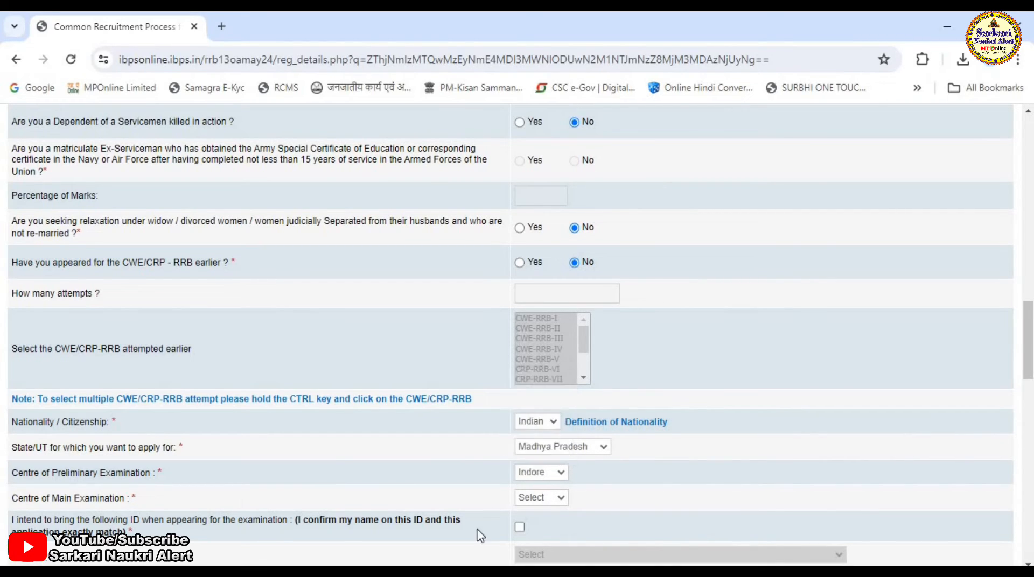
left_click(558, 501)
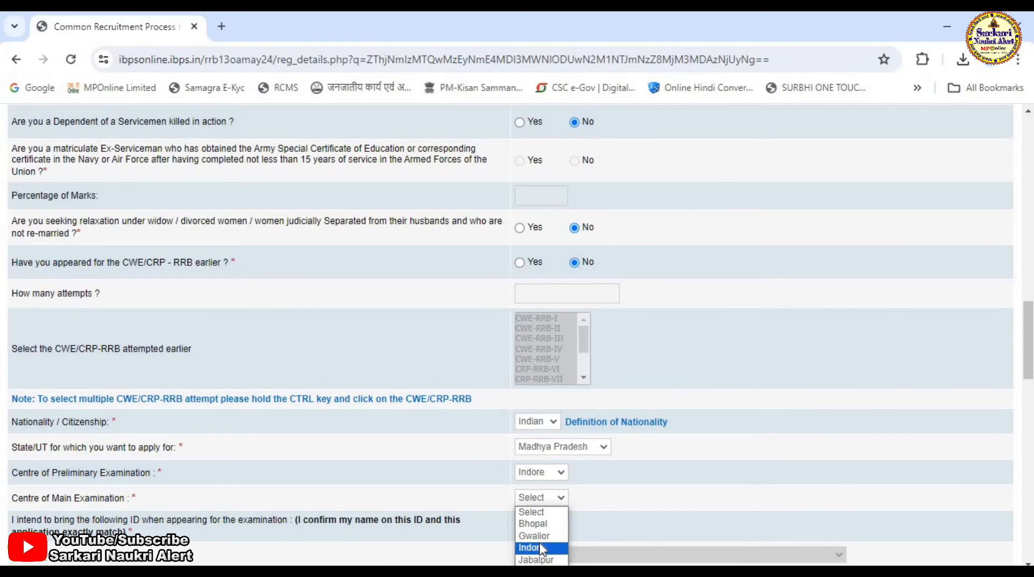
left_click(536, 548)
- Confirm bringing the ID to the examination and choose Aadhaar Card as the ID proof
scroll(635, 466, "down", 1)
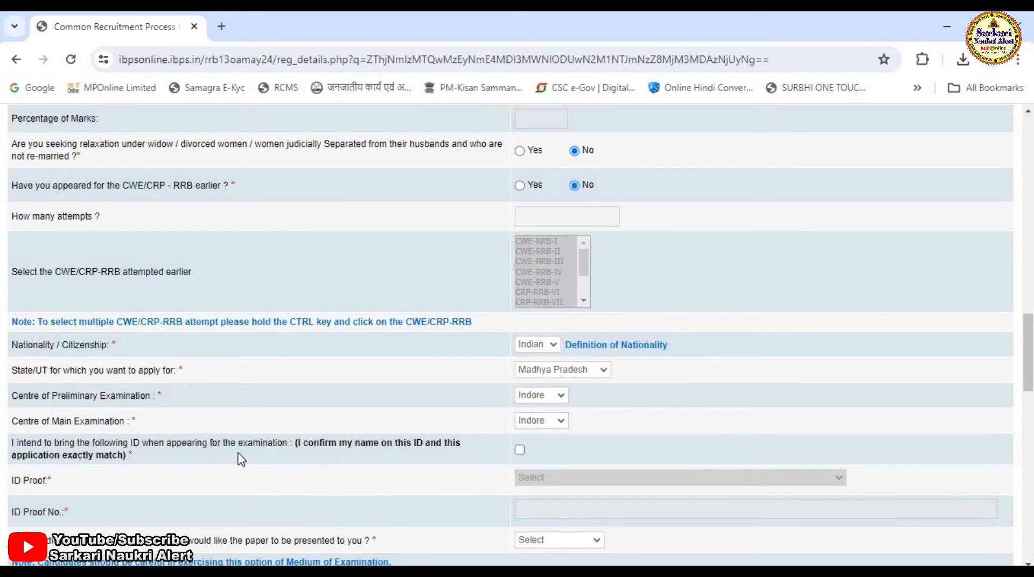
left_click(520, 450)
left_click(590, 487)
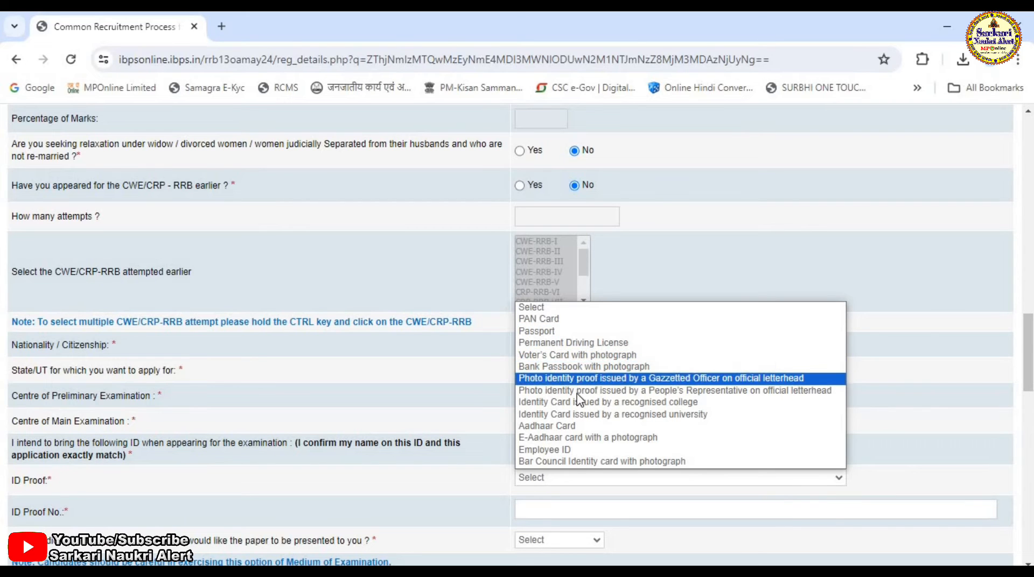
left_click(546, 426)
scroll(539, 431, "down", 3)
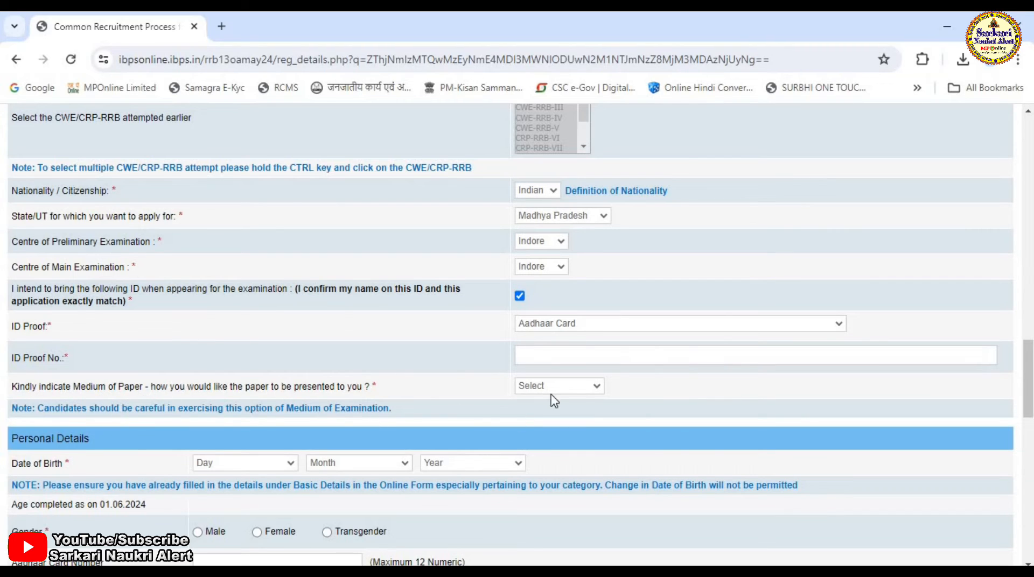
- Set the medium of paper to English and Hindi and the gender to Male
left_click(579, 388)
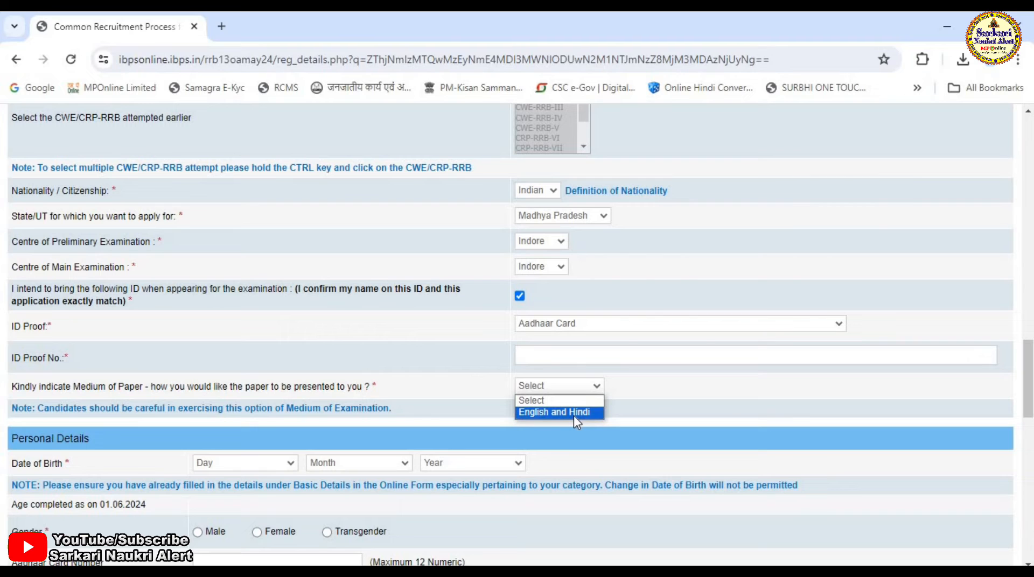
left_click(573, 413)
scroll(248, 333, "down", 3)
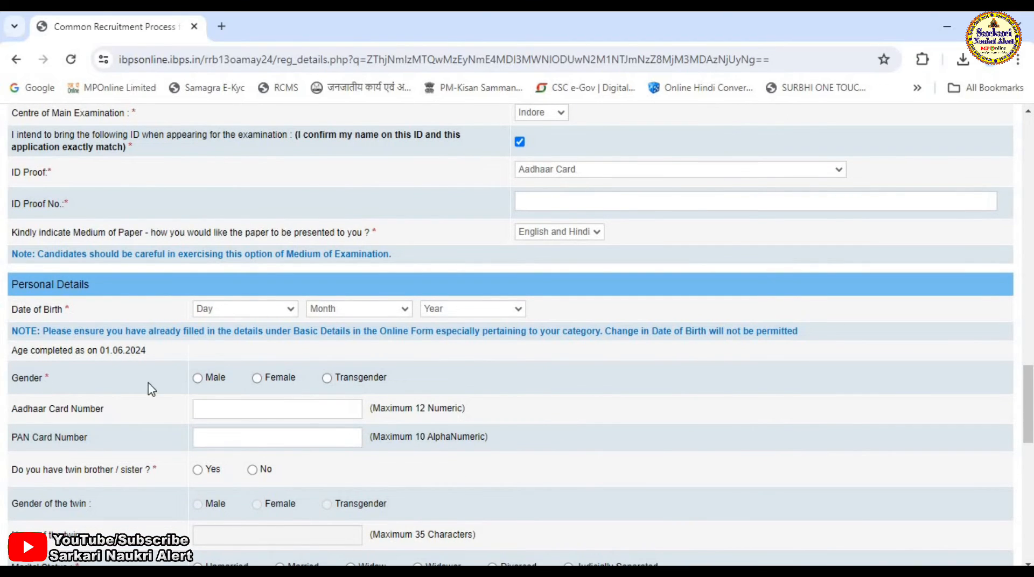
left_click(199, 378)
scroll(295, 461, "down", 3)
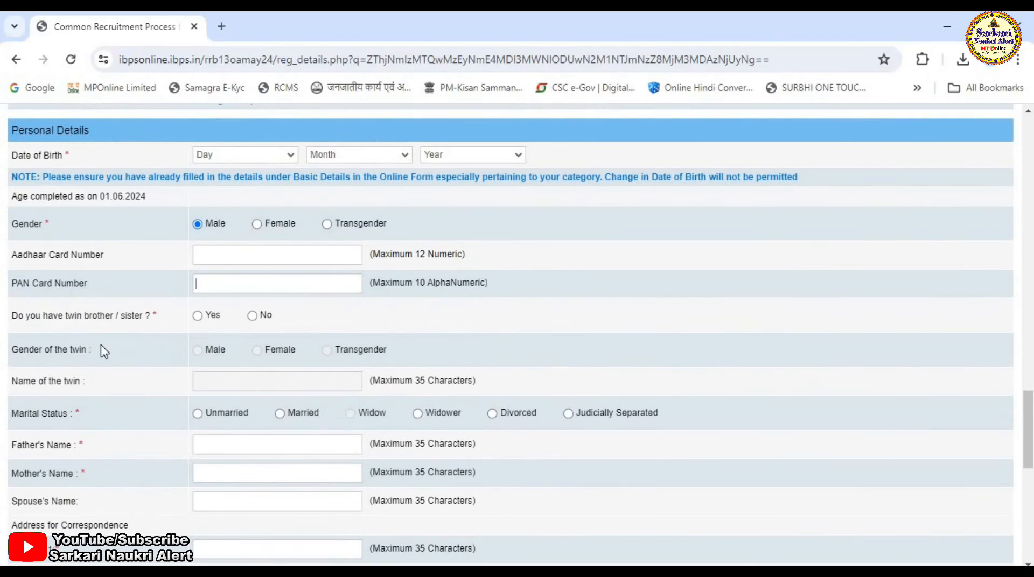
- Answer No to having a twin brother or sister and set marital status to Unmarried
left_click(253, 316)
scroll(277, 355, "down", 3)
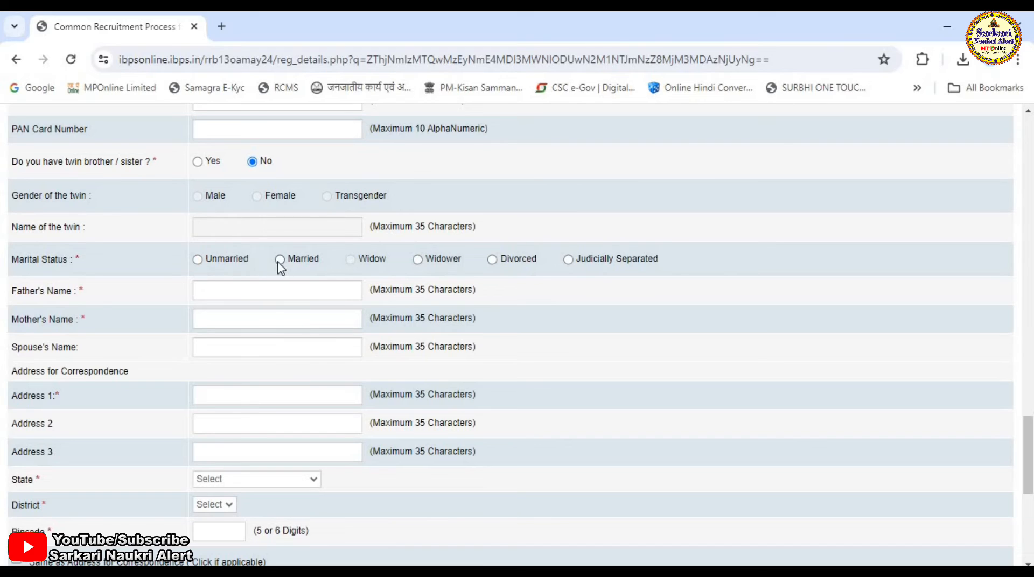
left_click(198, 260)
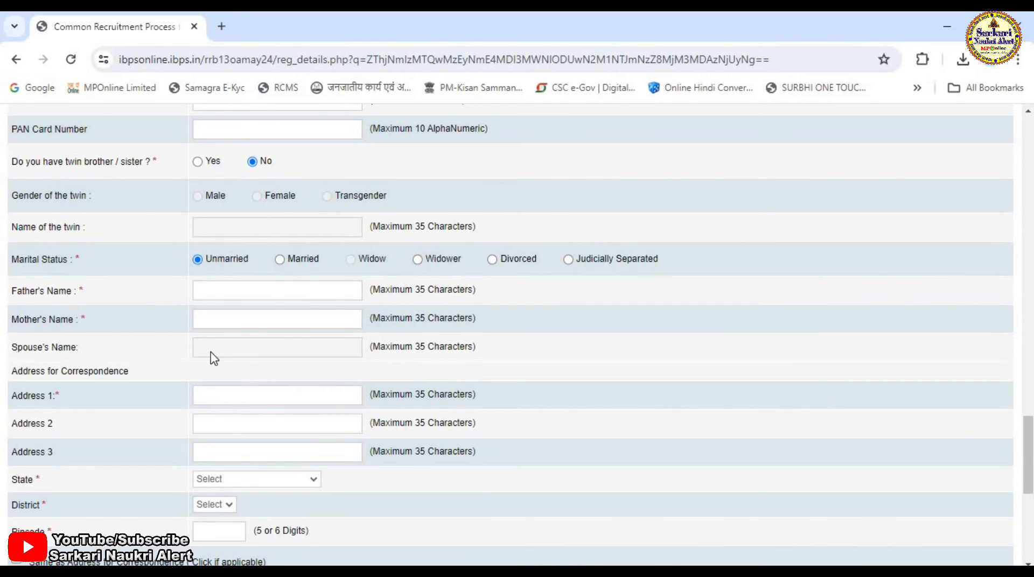
scroll(248, 248, "down", 3)
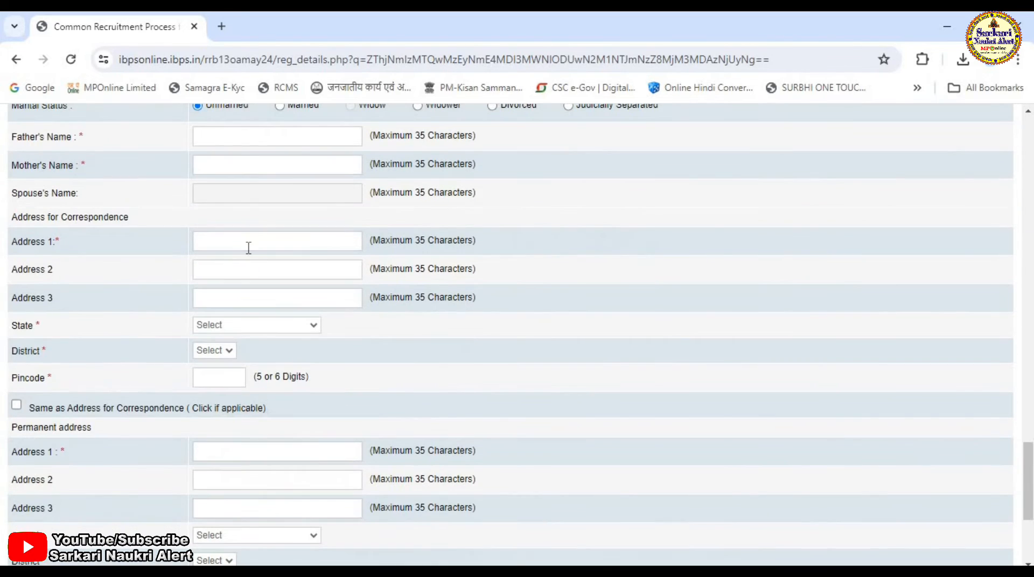
- Select Dhar as the correspondence address district and enter the correspondence pincode
left_click(223, 329)
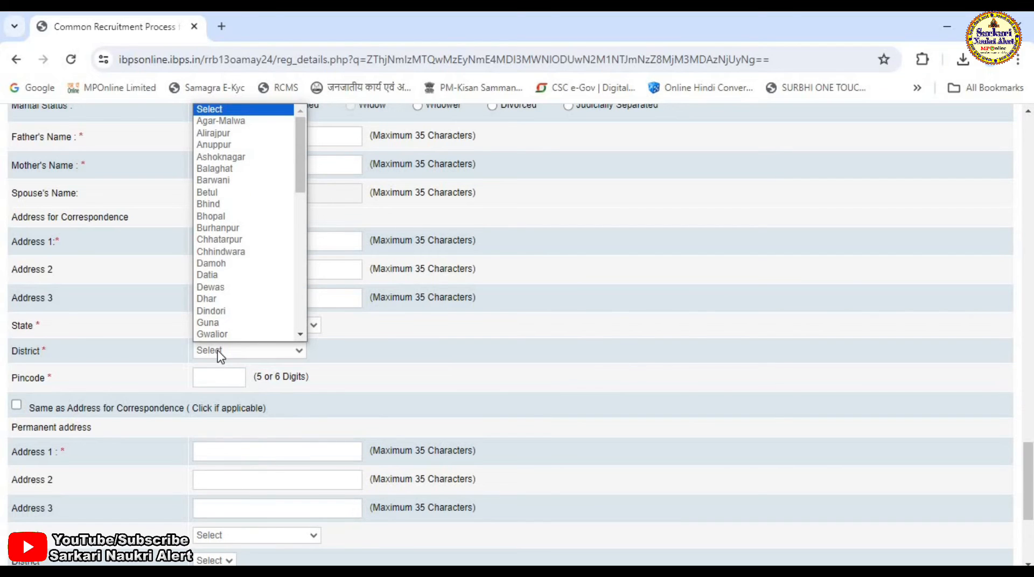
key("d")
key("h")
key("Return")
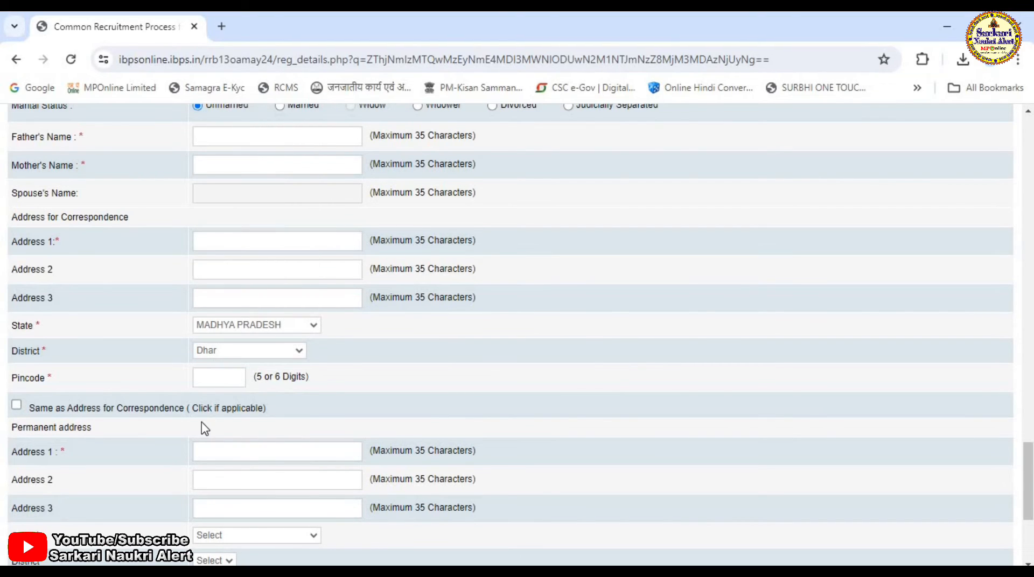
left_click(203, 371)
type("454331")
scroll(156, 360, "up", 1)
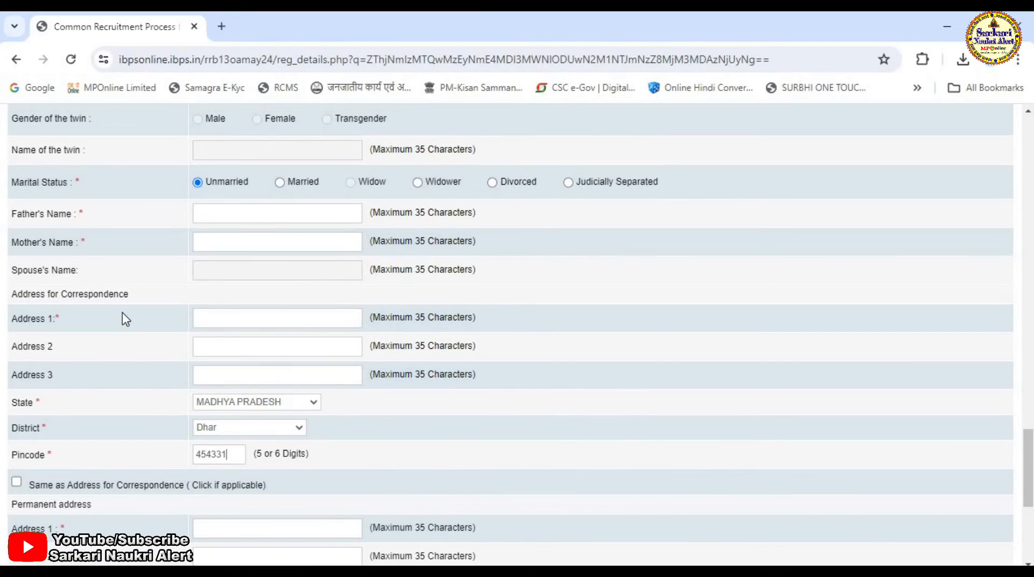
scroll(125, 323, "down", 3)
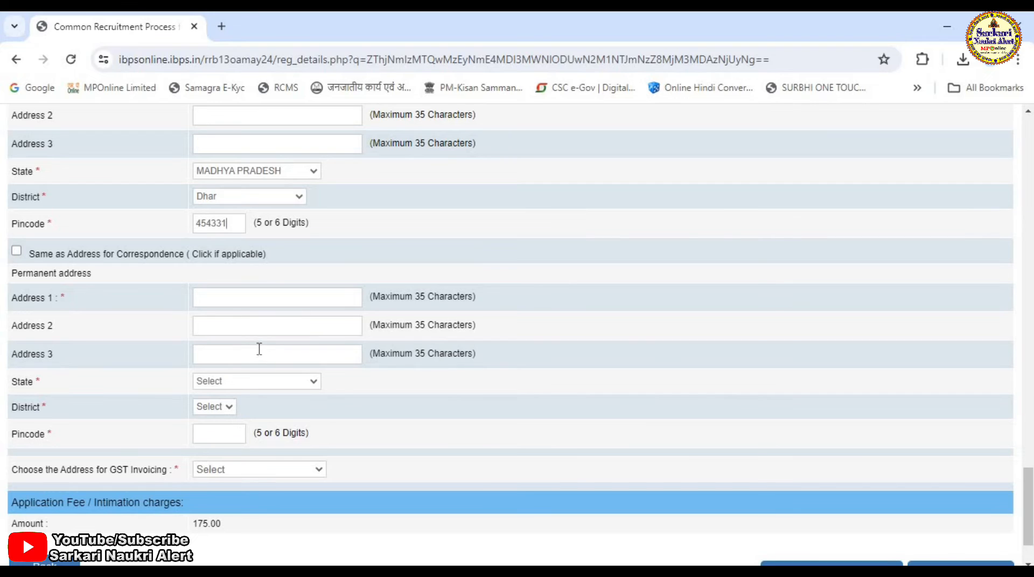
- Choose Permanent Address for GST invoicing and save the basic details to move to the next page
left_click(247, 471)
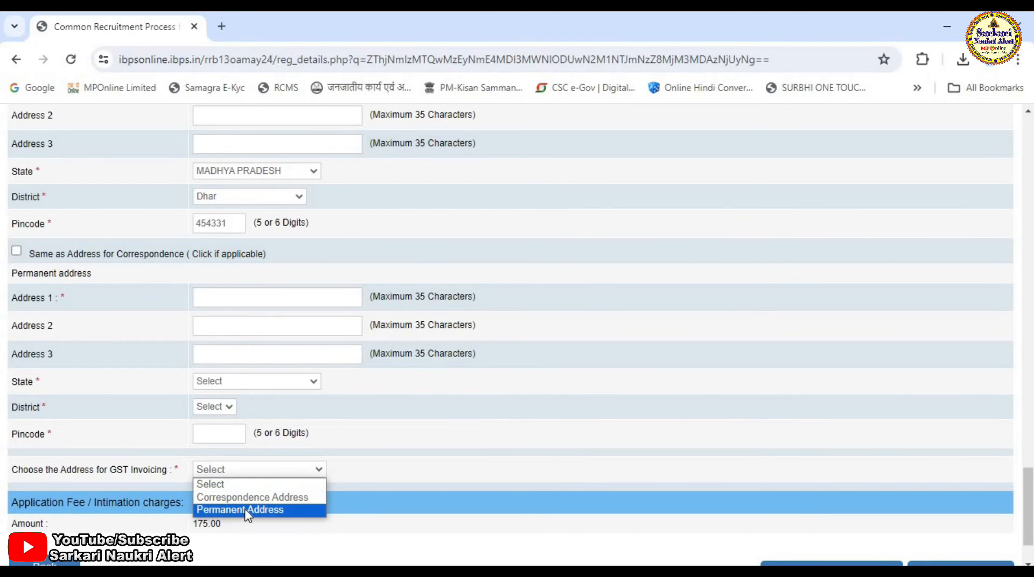
left_click(247, 510)
scroll(648, 479, "down", 3)
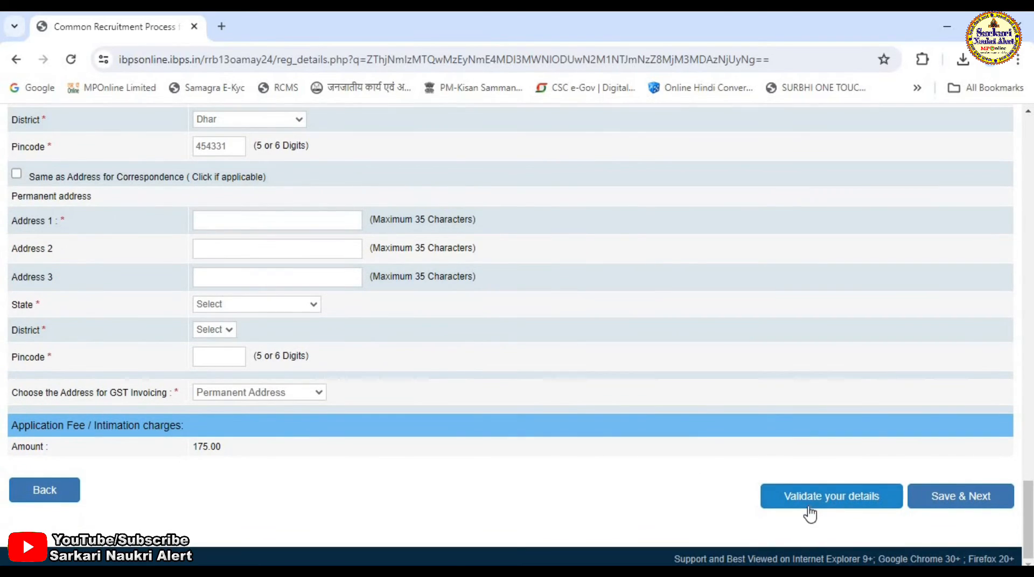
left_click(972, 501)
left_click(840, 330)
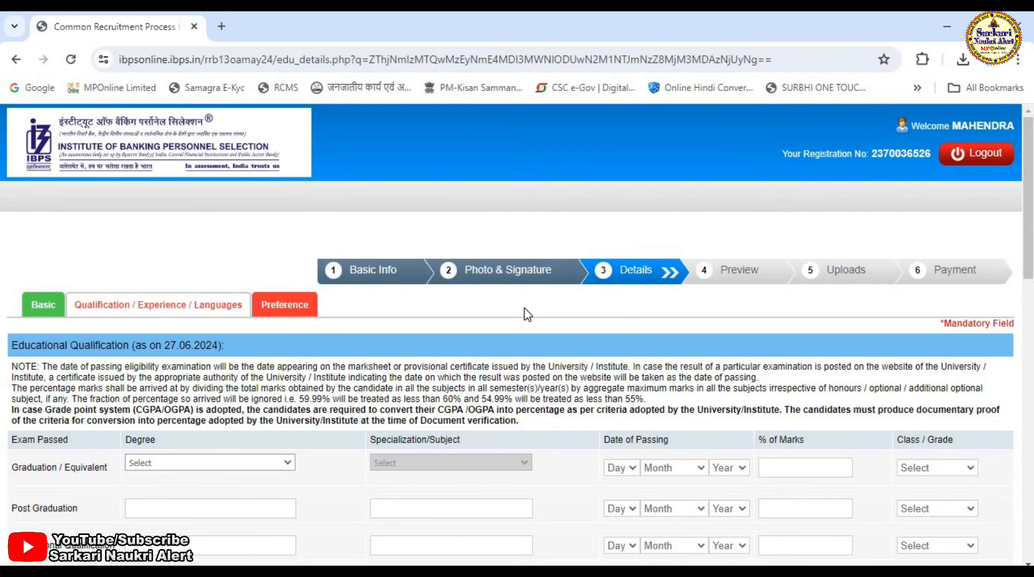
- Set the graduation degree to Bachelor of Commerce (B.Com) with B.Com as the specialization
scroll(528, 320, "down", 3)
left_click(209, 309)
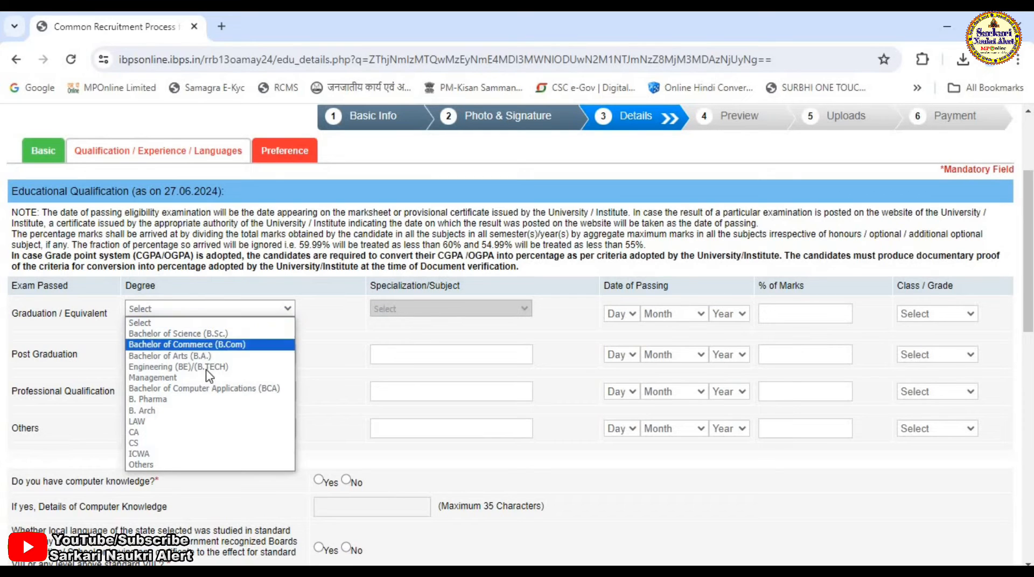
left_click(247, 348)
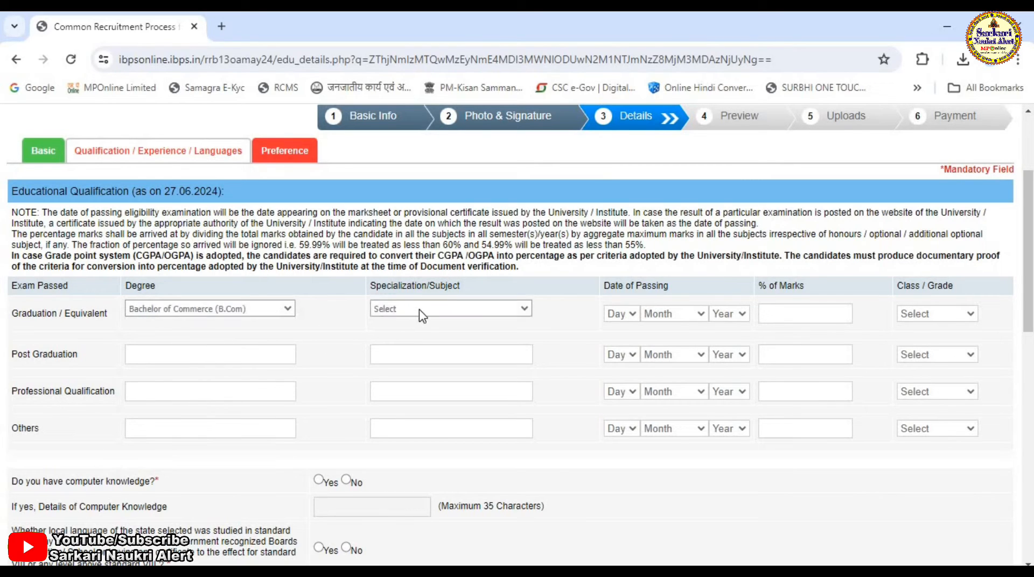
left_click(420, 310)
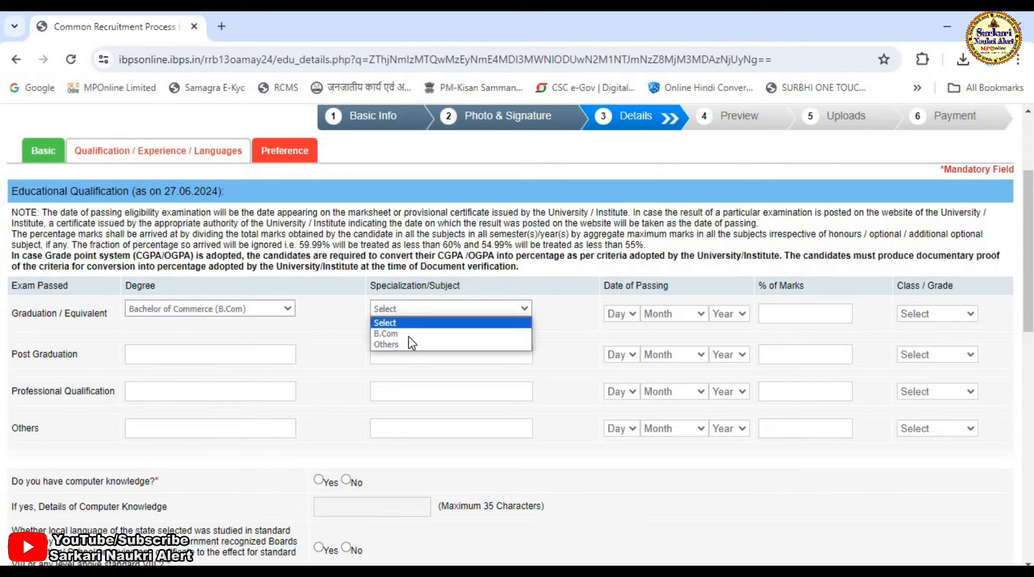
left_click(429, 335)
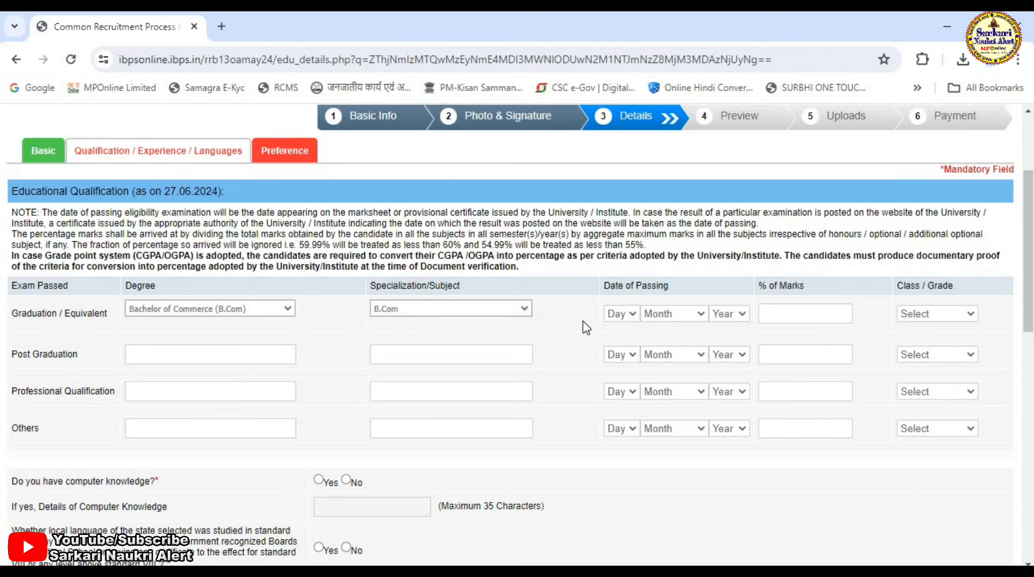
- Set the graduation date of passing to 19 April 2023
left_click(622, 314)
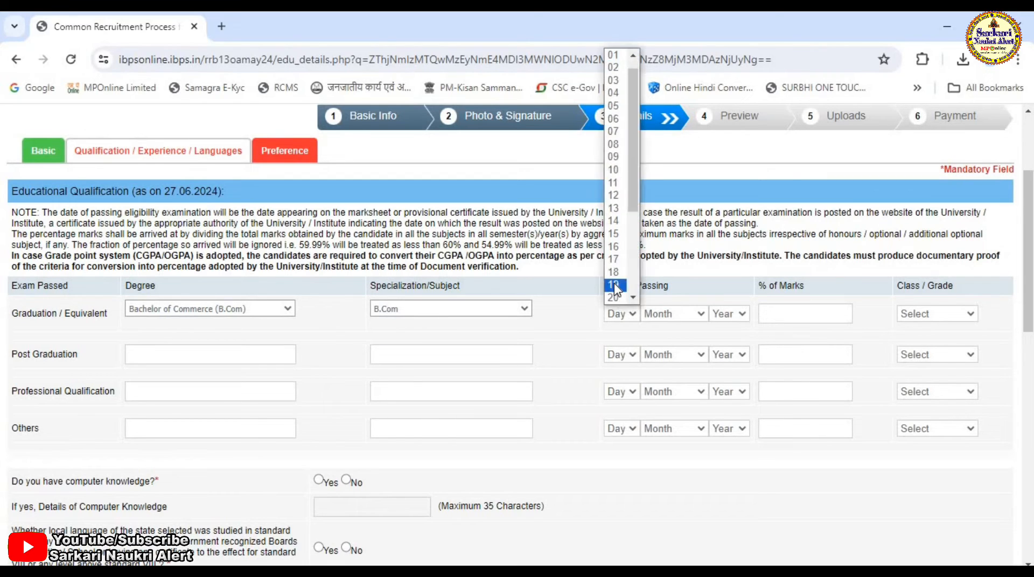
left_click(617, 290)
left_click(674, 314)
left_click(683, 379)
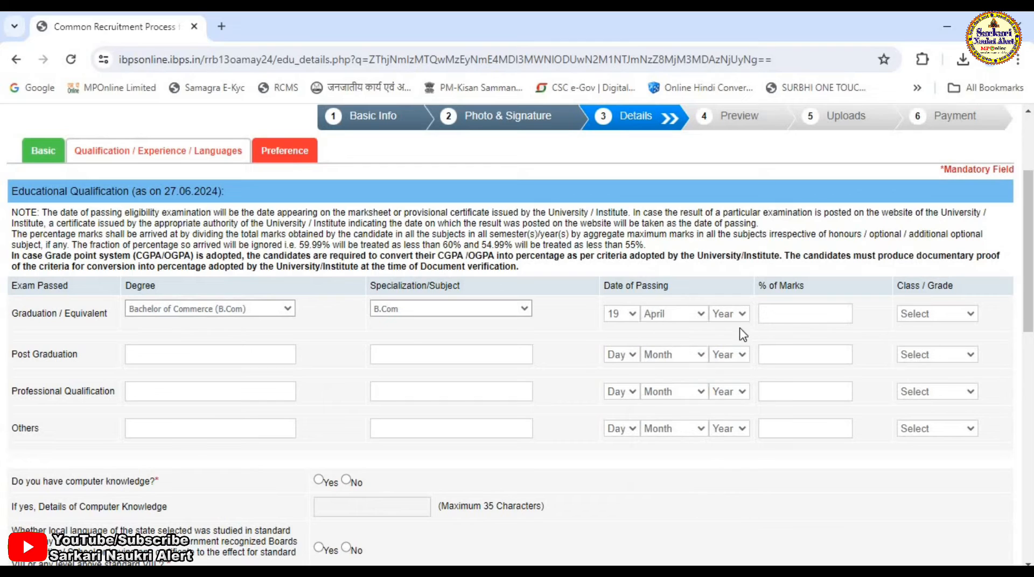
left_click(733, 315)
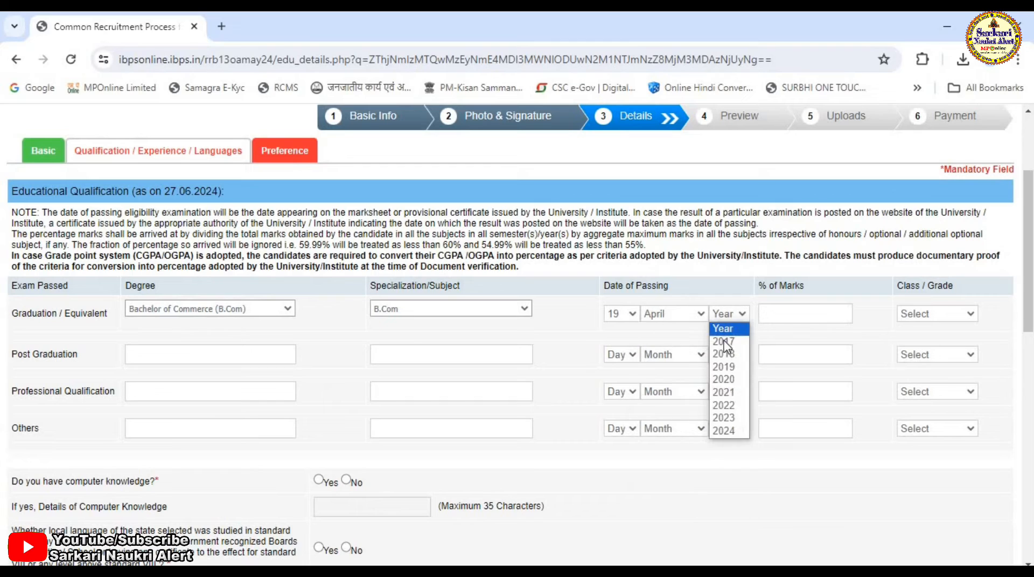
left_click(725, 418)
- Enter 82.00 as the graduation percentage of marks and choose First Class as the grade
left_click(792, 316)
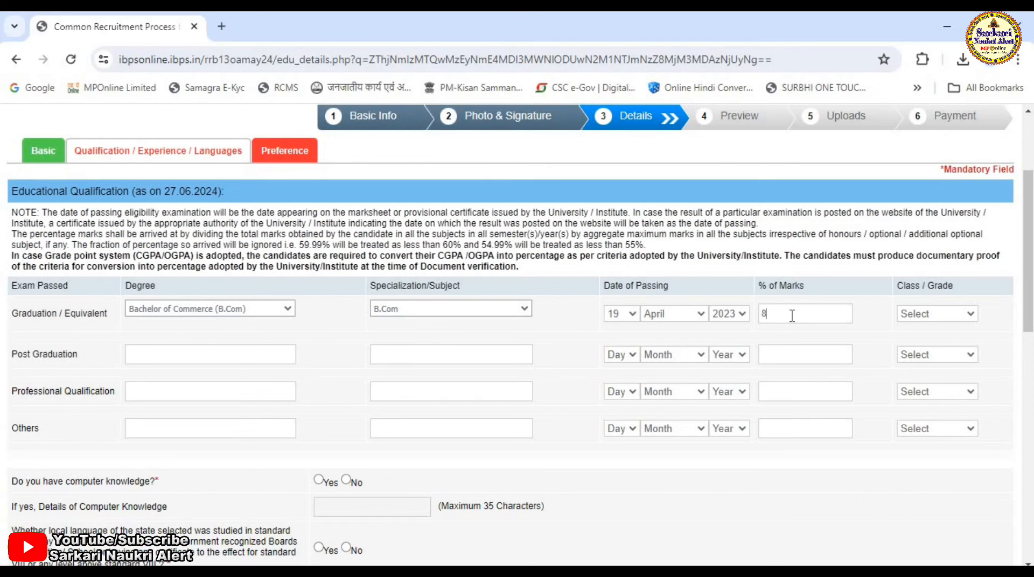
type("82.00")
left_click(865, 298)
left_click(641, 237)
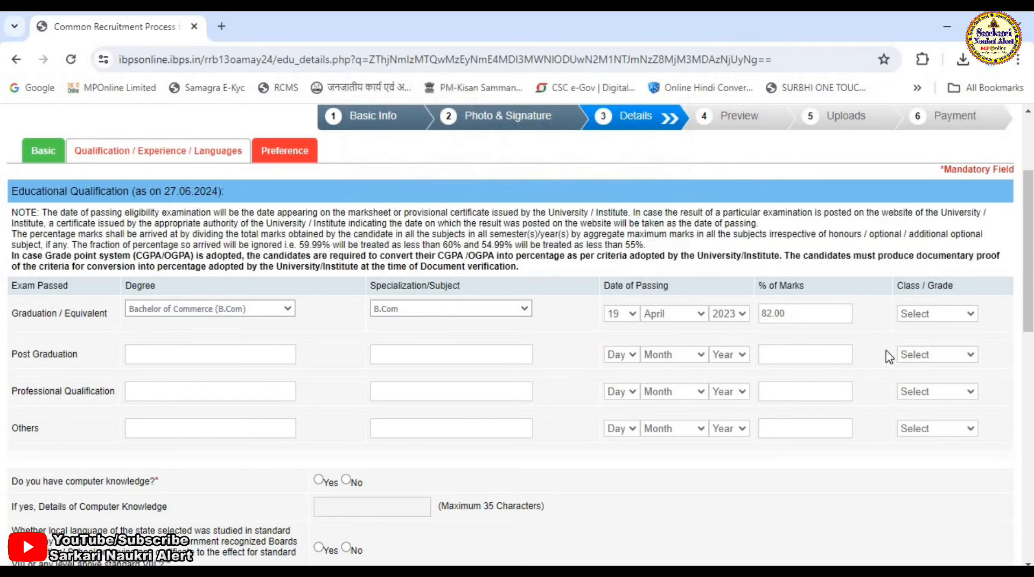
left_click(942, 323)
left_click(937, 343)
scroll(304, 415, "down", 3)
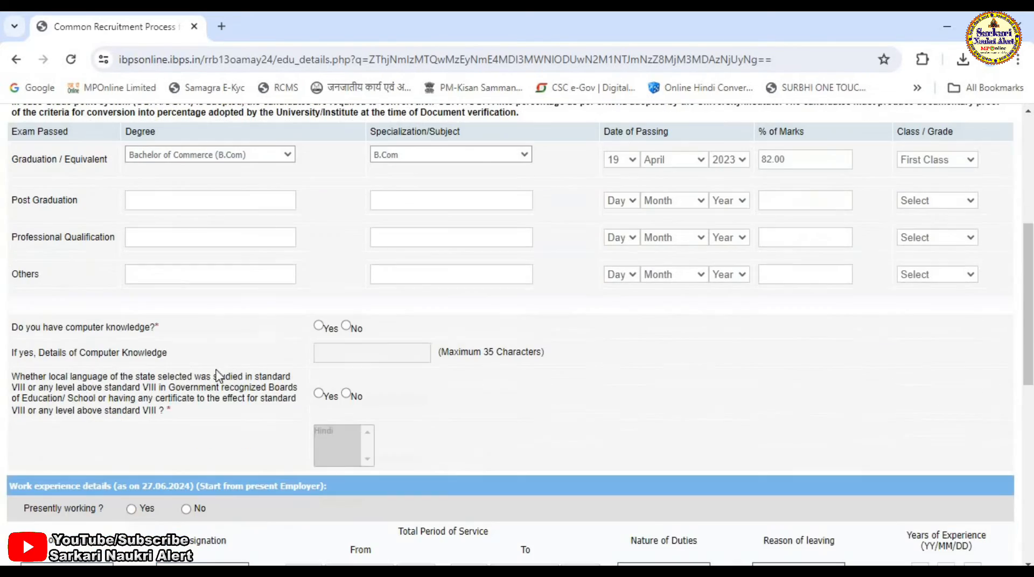
- Answer Yes to computer knowledge with PGDCA as details, and Yes to local language study, selecting Hindi
left_click(319, 326)
left_click(347, 356)
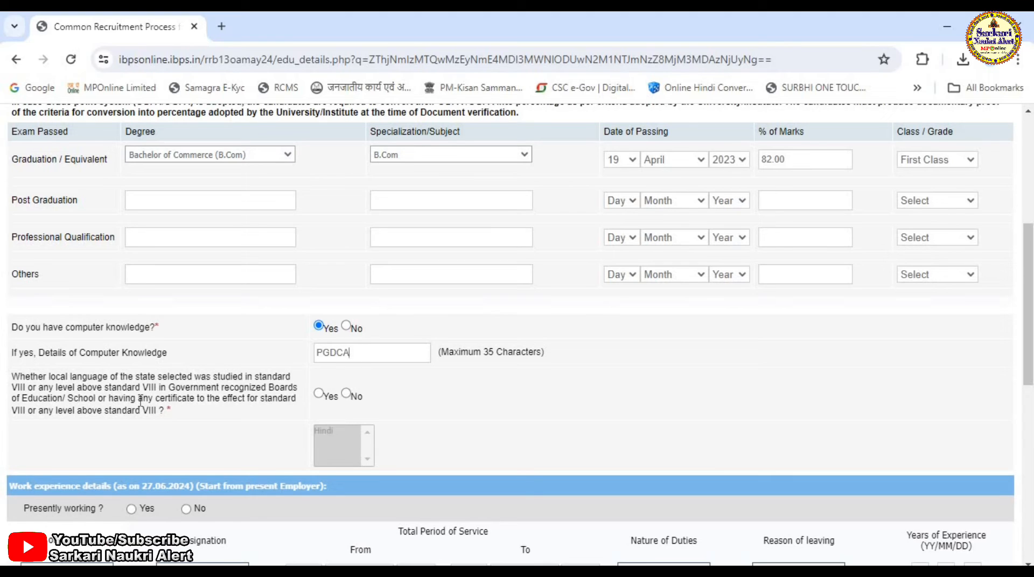
left_click(318, 394)
left_click(329, 431)
scroll(395, 466, "down", 4)
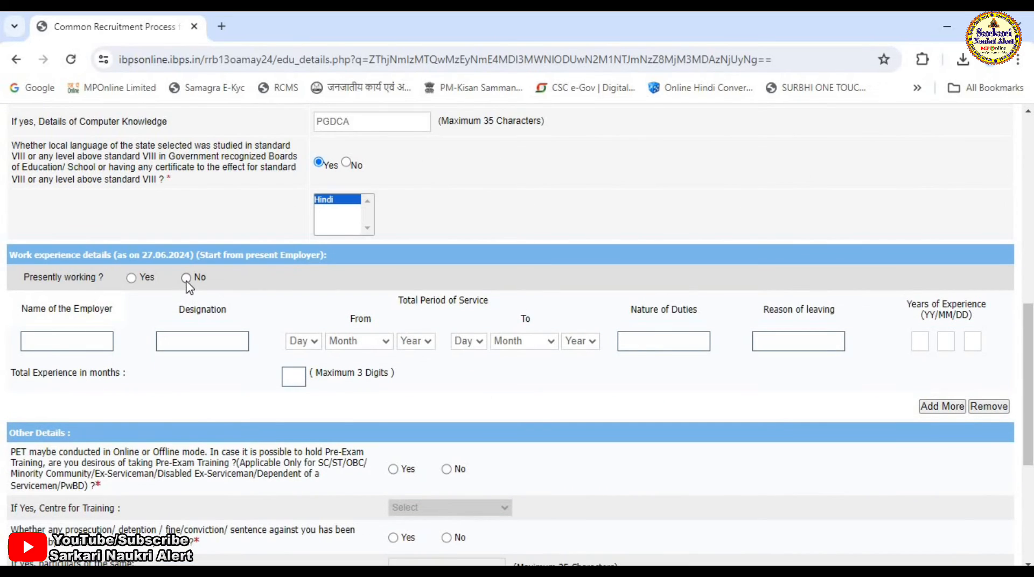
- Answer No to presently working and Yes to pre-exam training, choosing Indore as the training centre
left_click(186, 277)
scroll(372, 382, "down", 3)
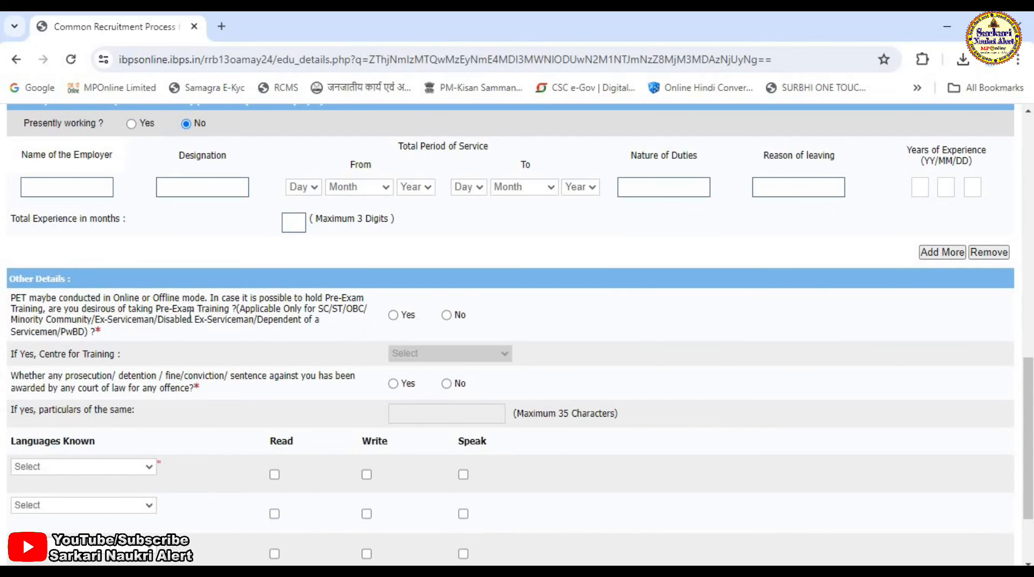
left_click(393, 317)
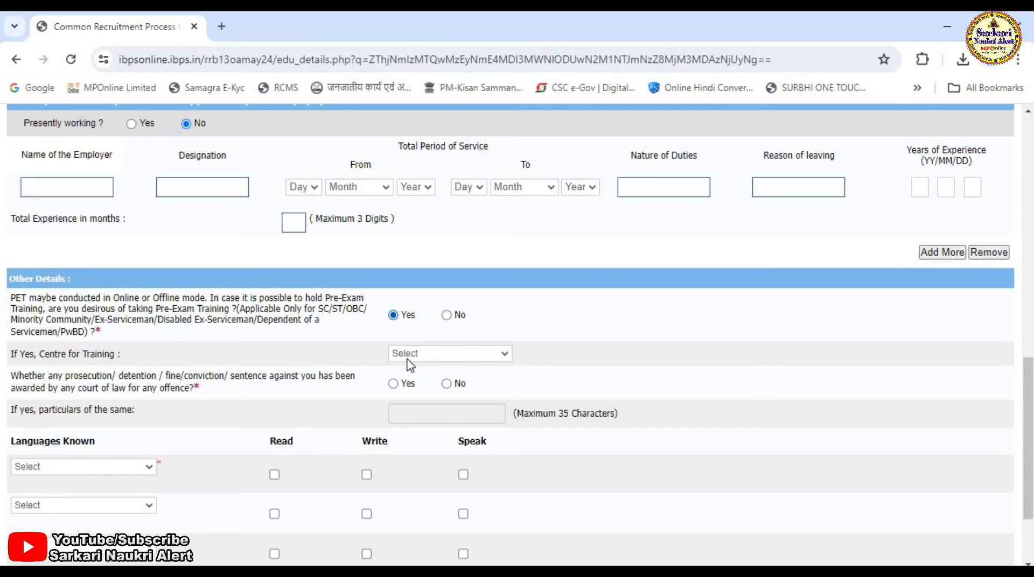
left_click(426, 357)
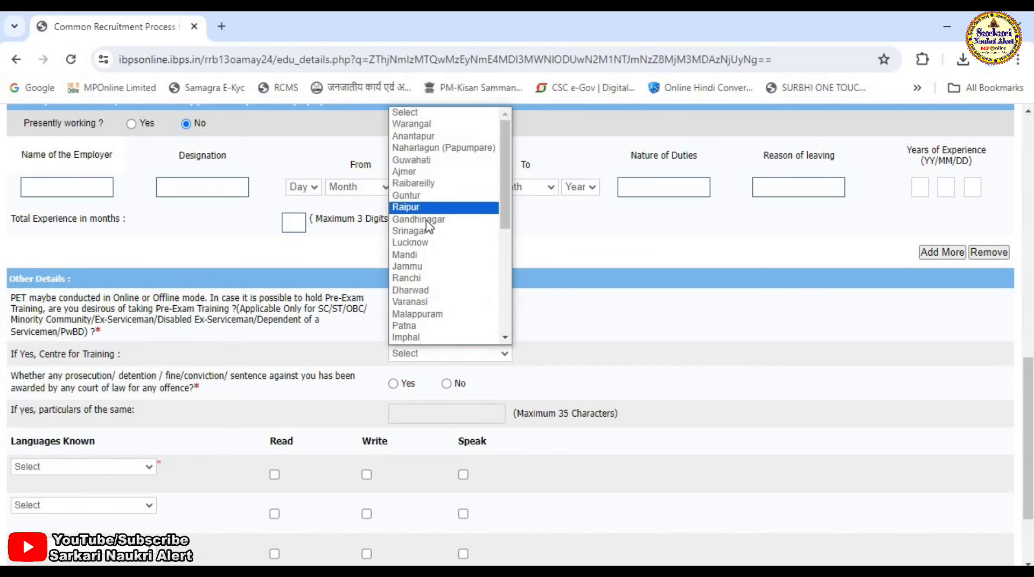
type("in")
key("Return")
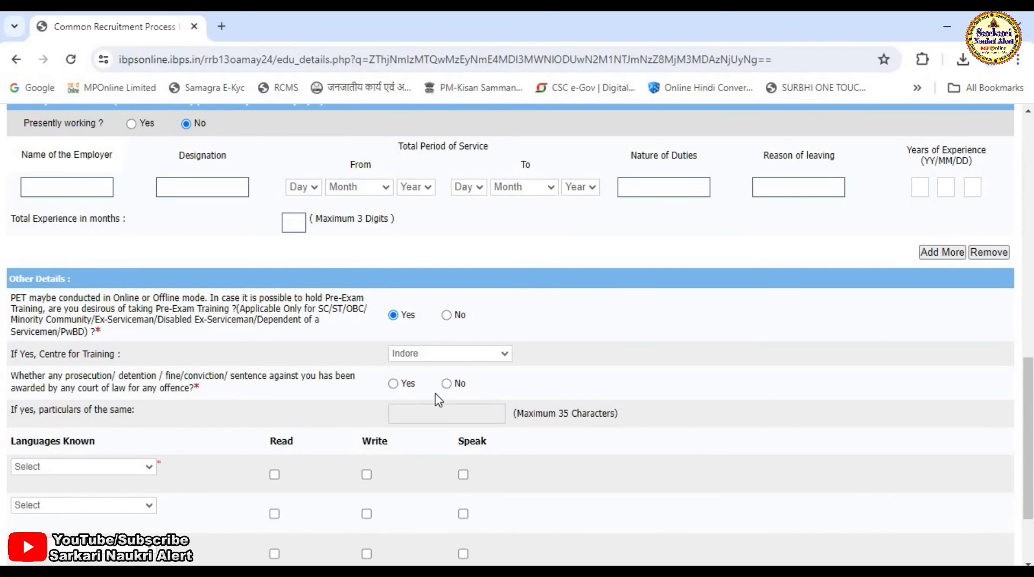
- Answer No to the prosecution question and add Hindi as a known language for reading, writing and speaking
left_click(447, 384)
scroll(409, 417, "down", 2)
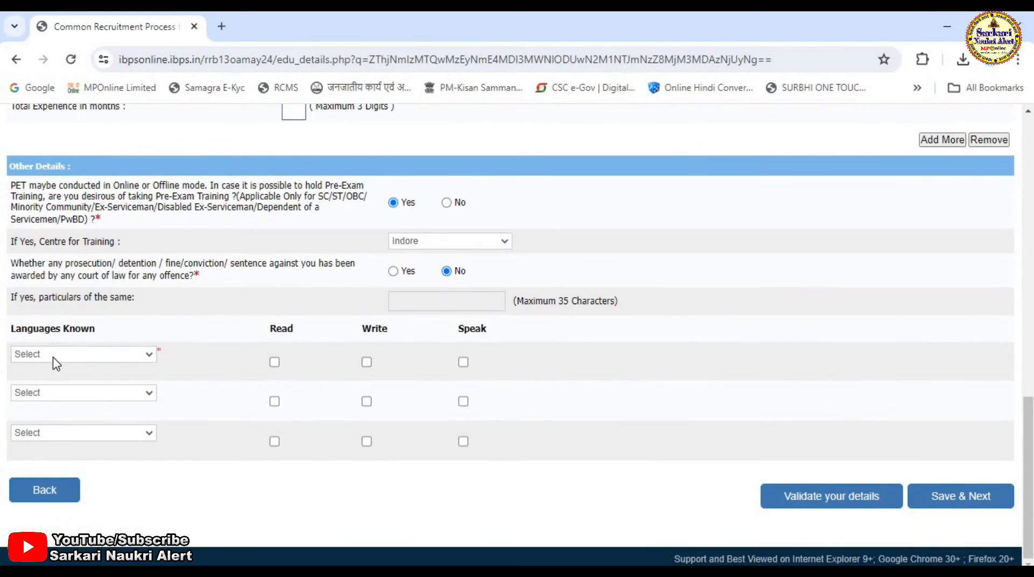
left_click(53, 356)
left_click(44, 393)
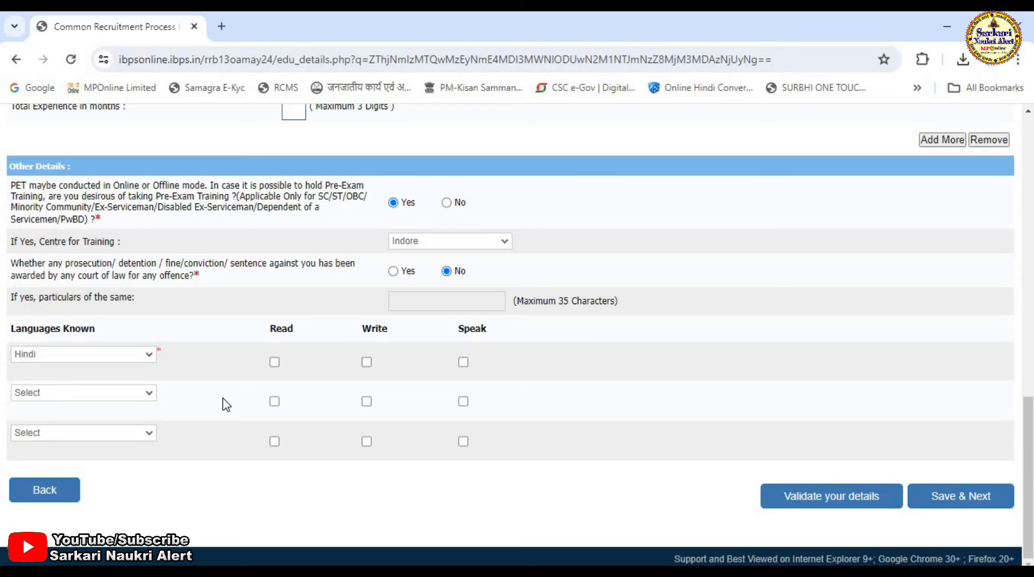
left_click(275, 362)
left_click(367, 362)
left_click(463, 362)
- Add English as a second known language, ticking reading and writing
left_click(124, 392)
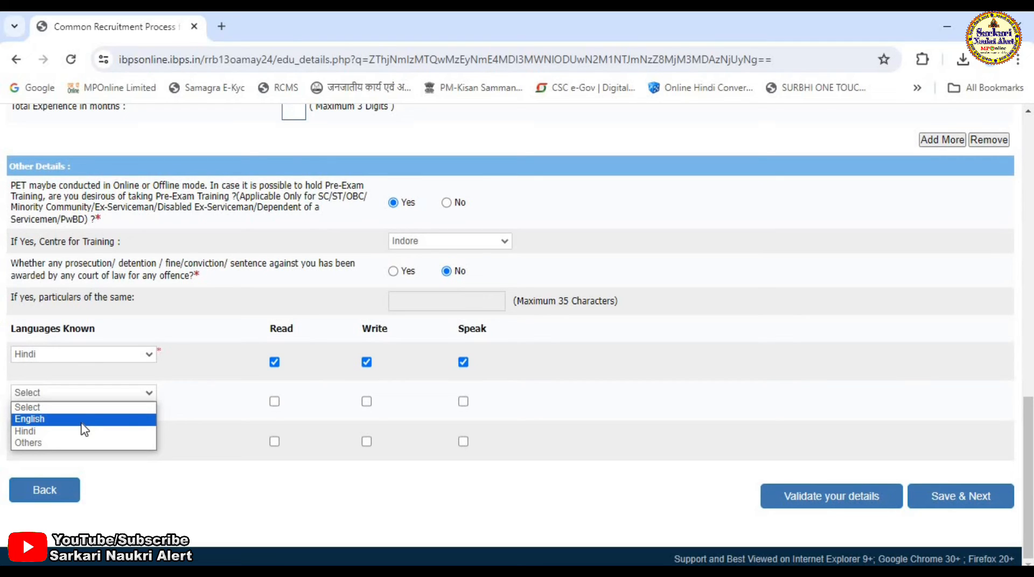
left_click(111, 420)
left_click(274, 401)
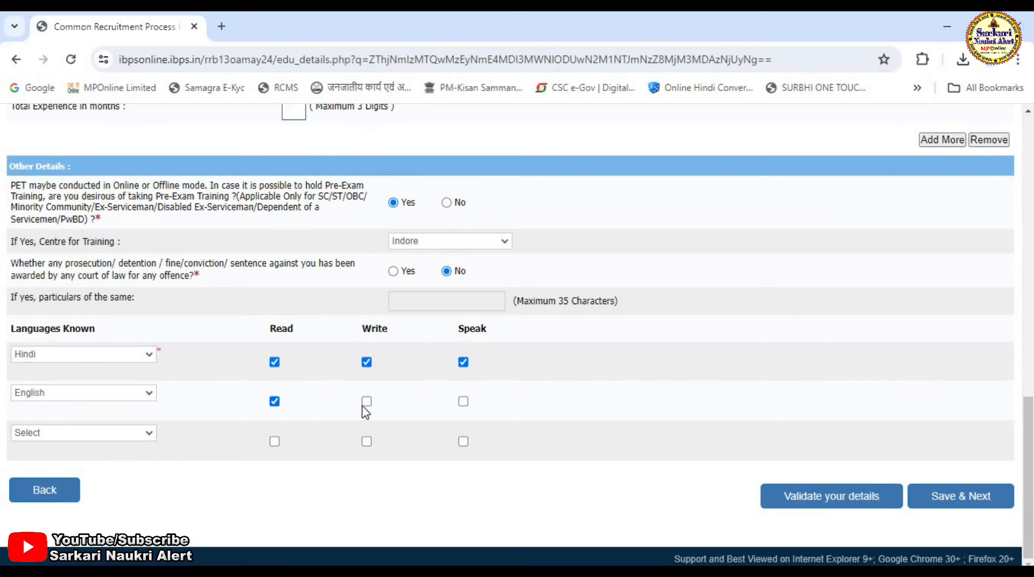
left_click(366, 403)
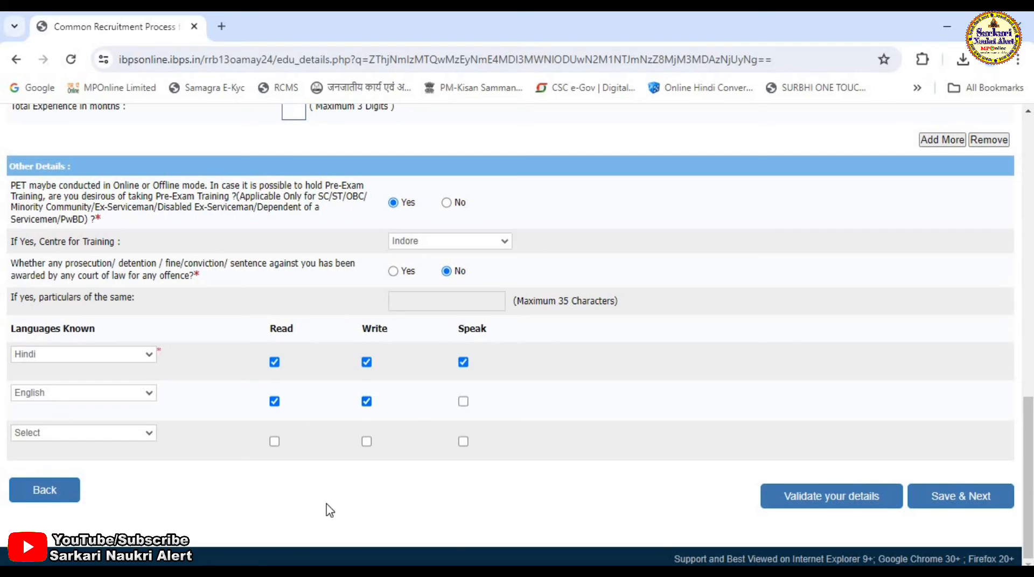
- Validate the qualification, experience and language details, then save and continue to the next section
left_click(844, 497)
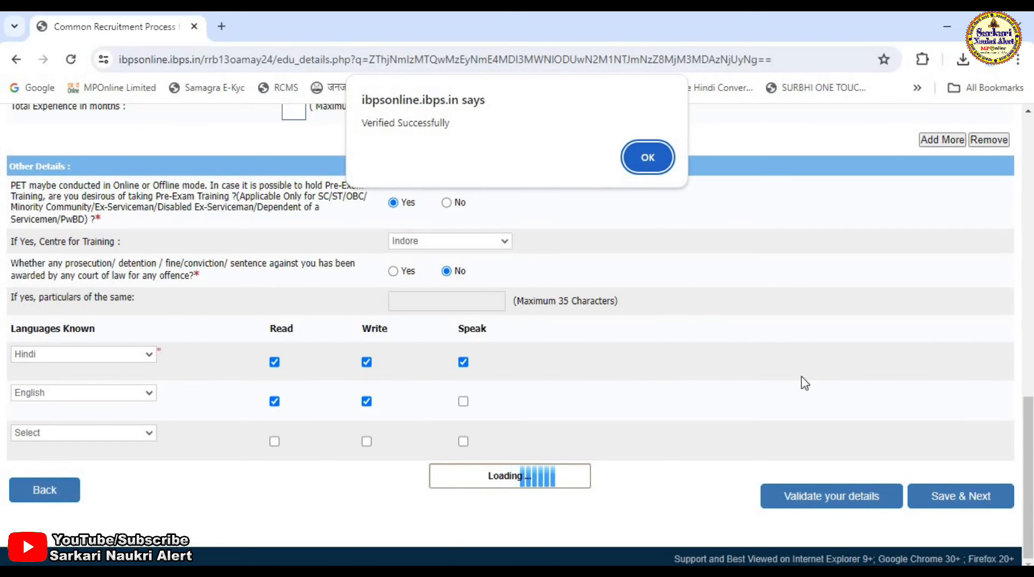
key("Return")
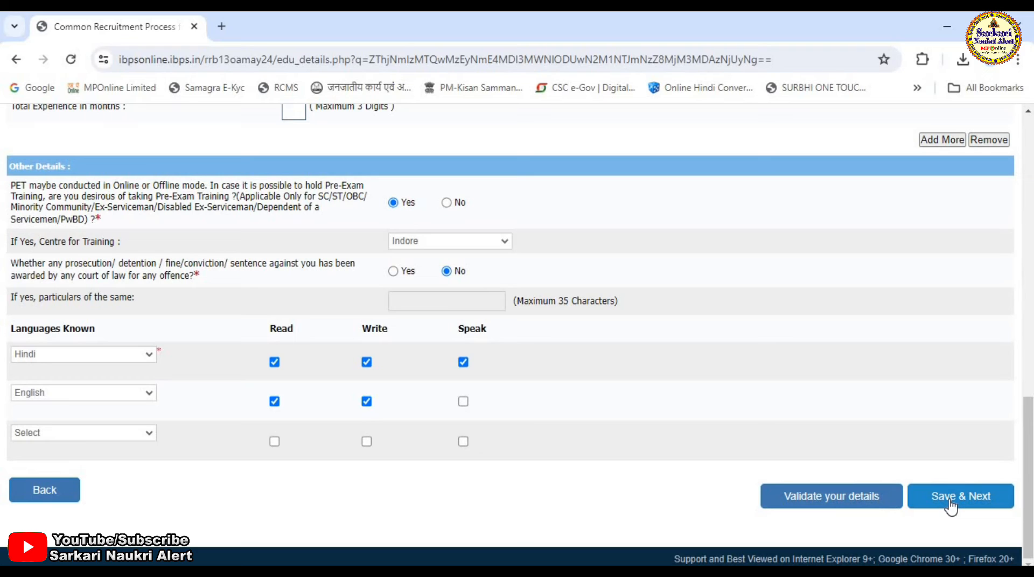
left_click(950, 504)
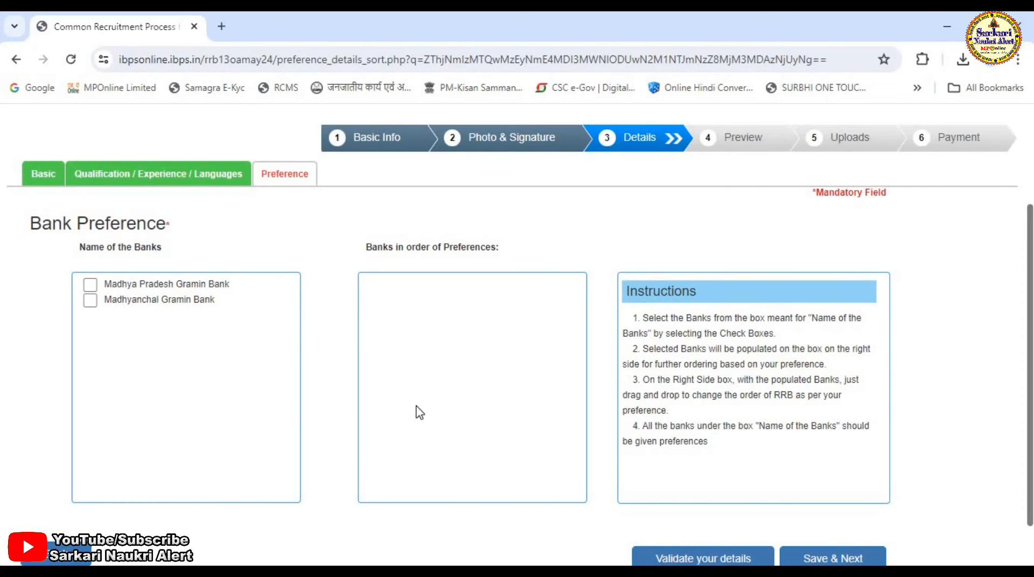
- Select Madhya Pradesh Gramin Bank and Madhyanchal Gramin Bank as bank preferences, validate them and save
left_click(90, 285)
left_click(91, 301)
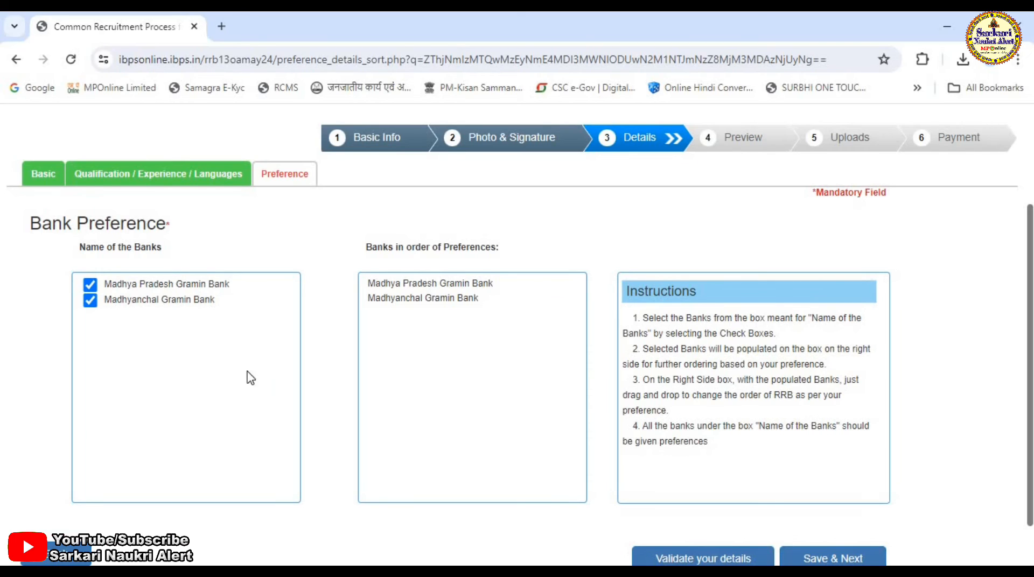
left_click(689, 562)
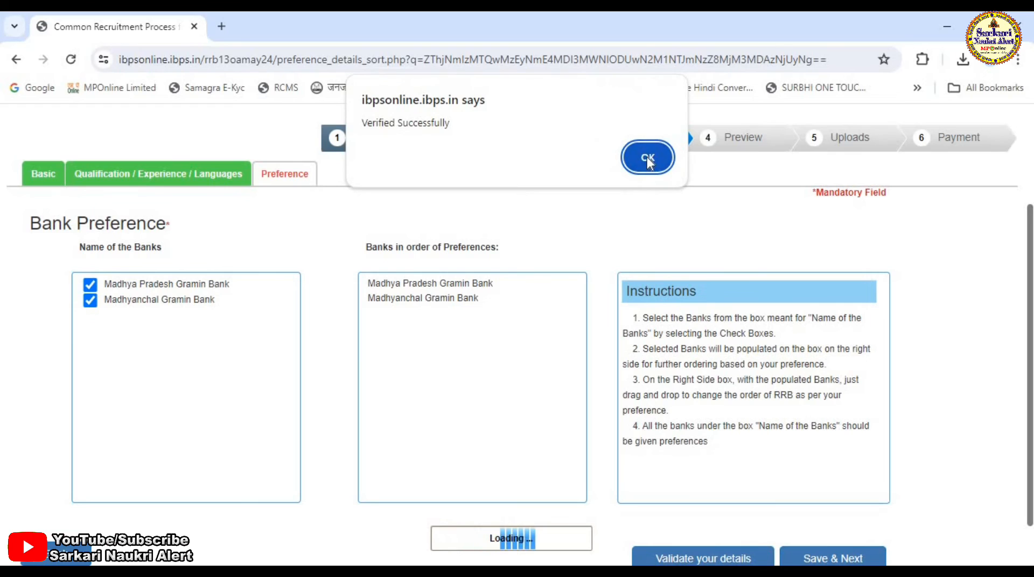
left_click(649, 155)
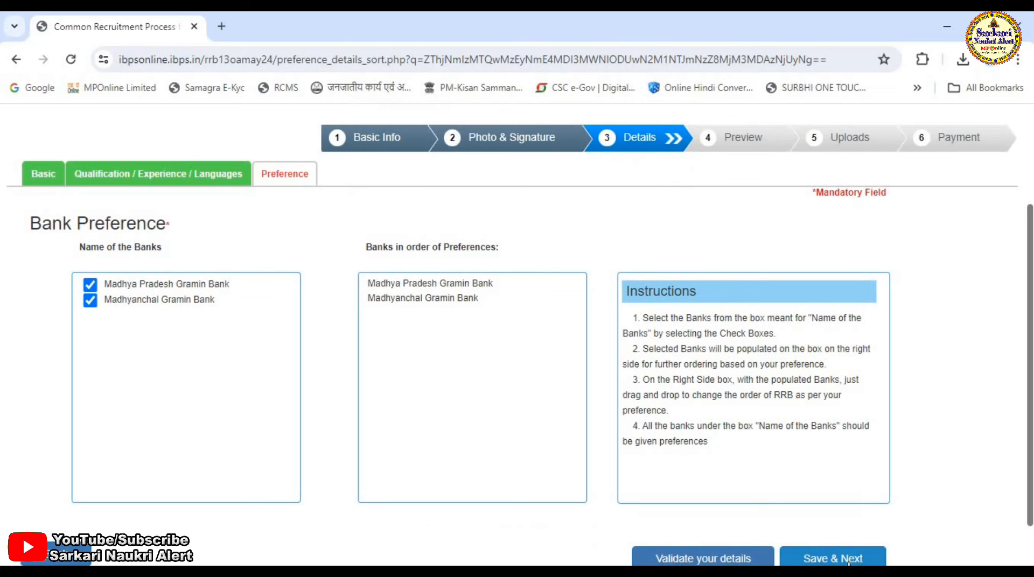
left_click(849, 560)
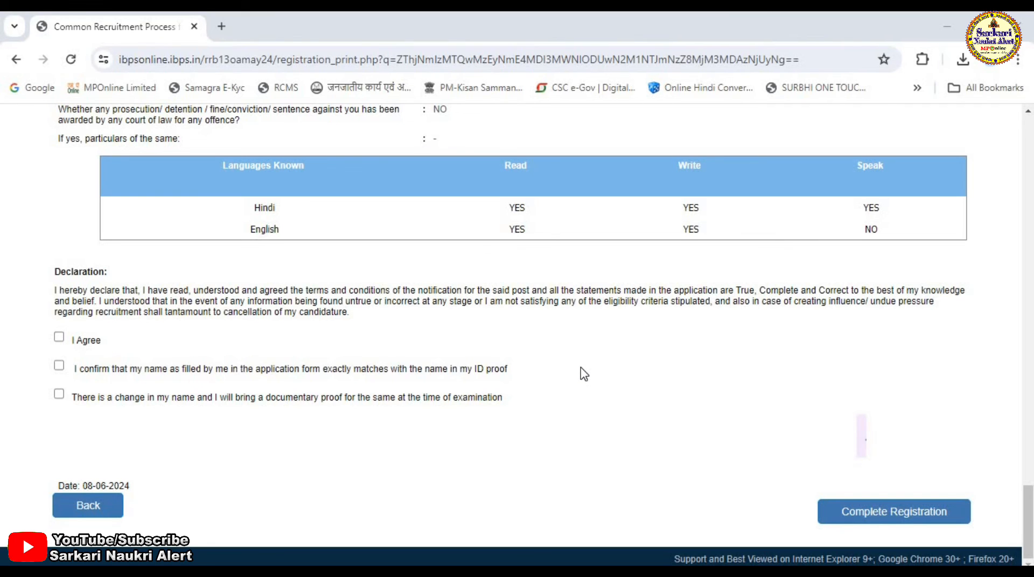
- Accept the declaration and the name confirmation on the preview, then complete the registration
left_click(59, 337)
left_click(60, 365)
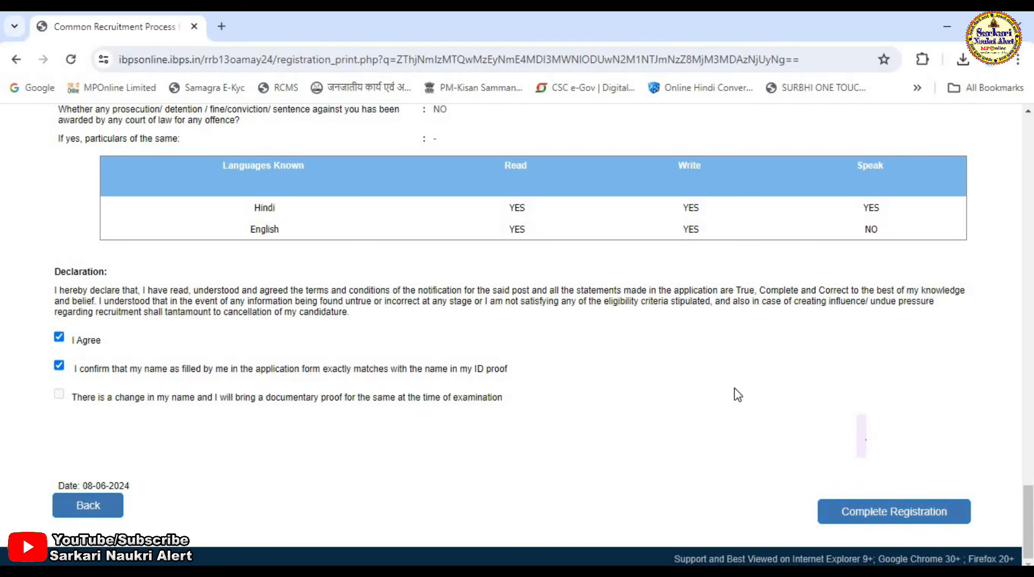
left_click(858, 525)
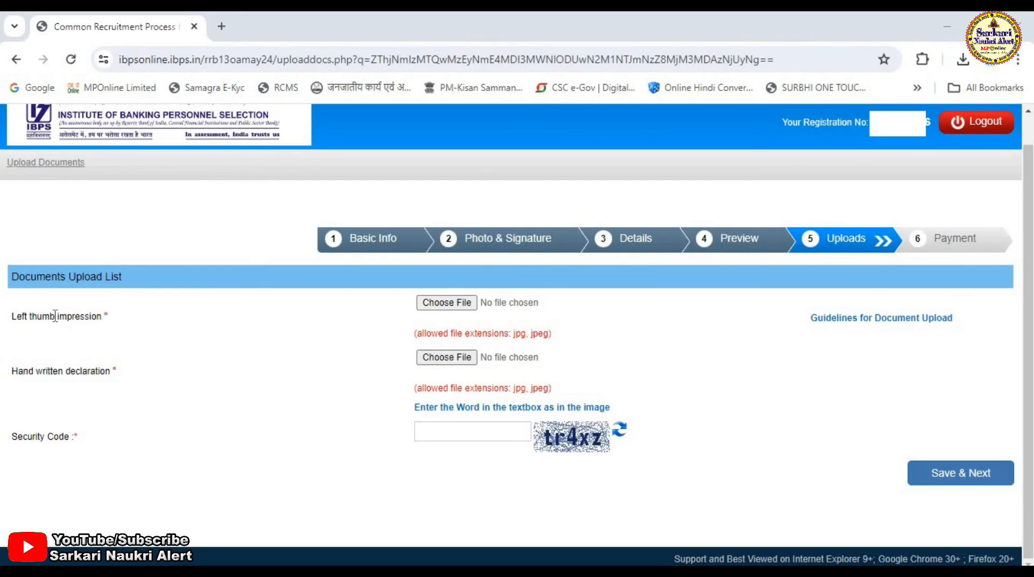
- Continue from the document upload page to the payment step
left_click_drag(11, 316, 152, 321)
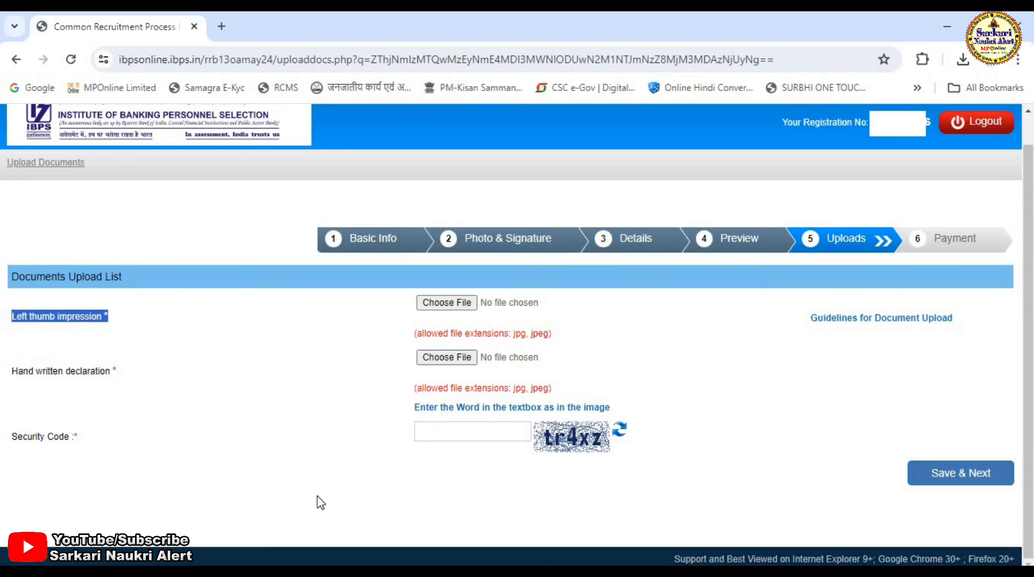
left_click(473, 426)
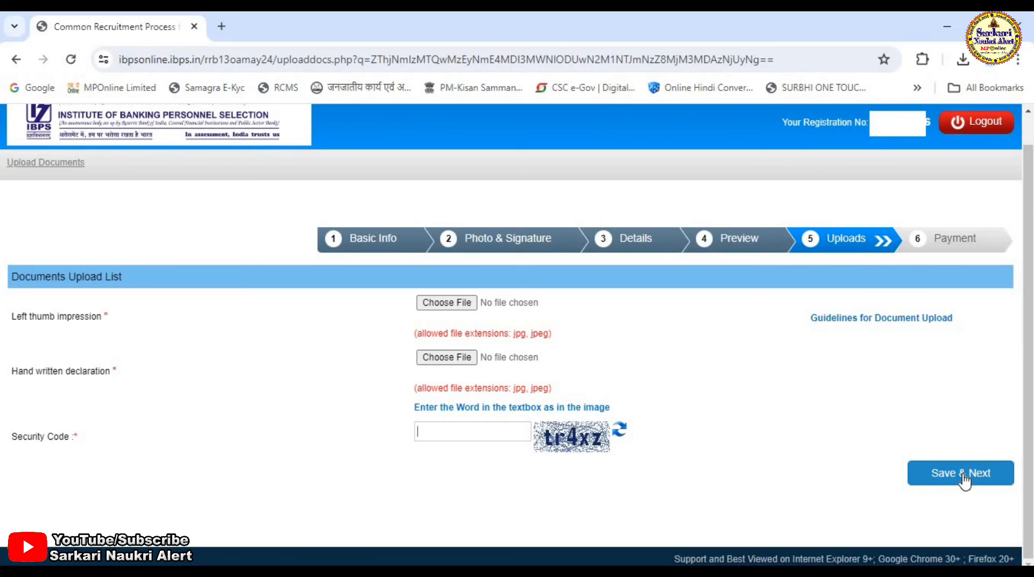
left_click(941, 488)
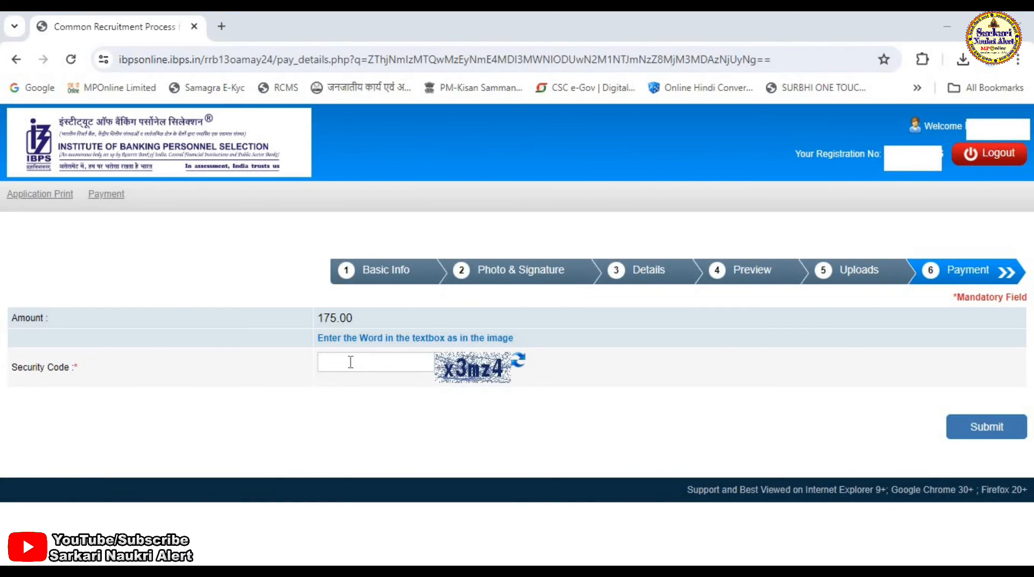
- Submit the payment page for the 175.00 fee and close the leftover SarkariResult tab
left_click(332, 359)
left_click(983, 436)
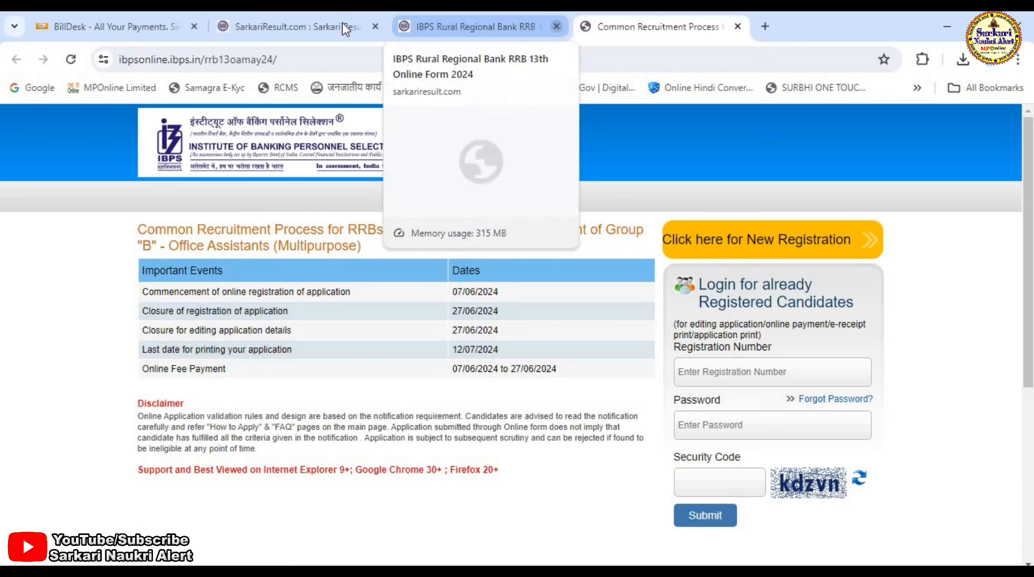
left_click(375, 26)
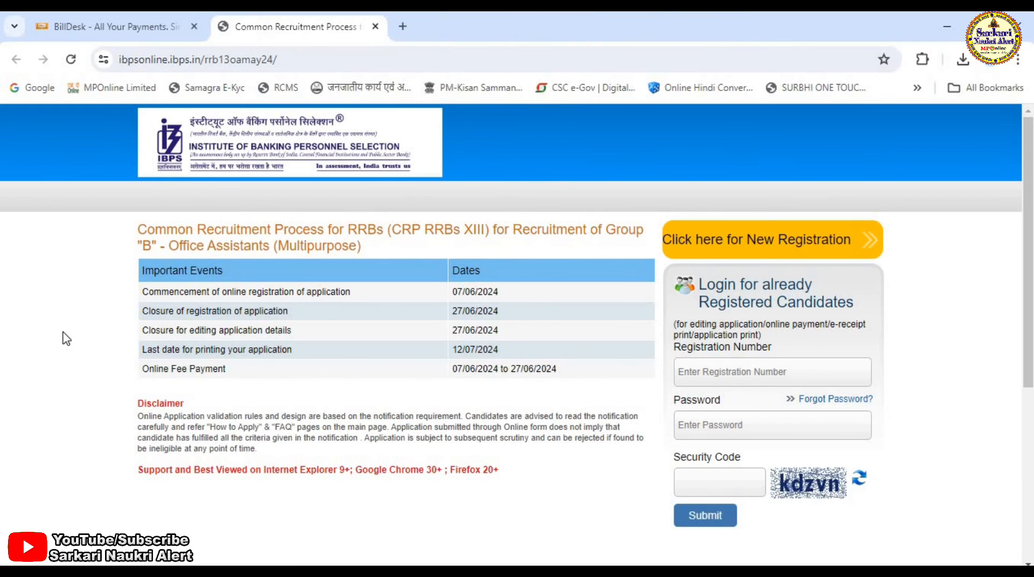